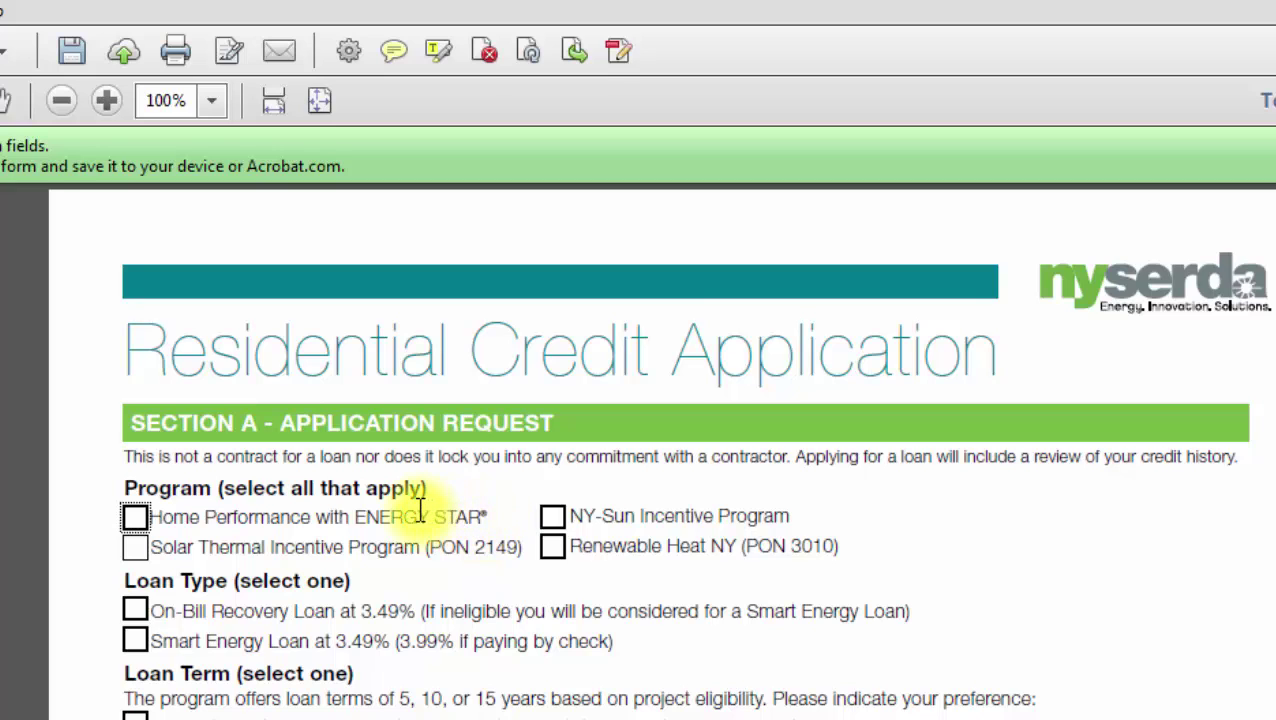
# Step: Select the Home Performance with ENERGY STAR program and the On-Bill Recovery Loan type in Section A
pyautogui.click(135, 516)
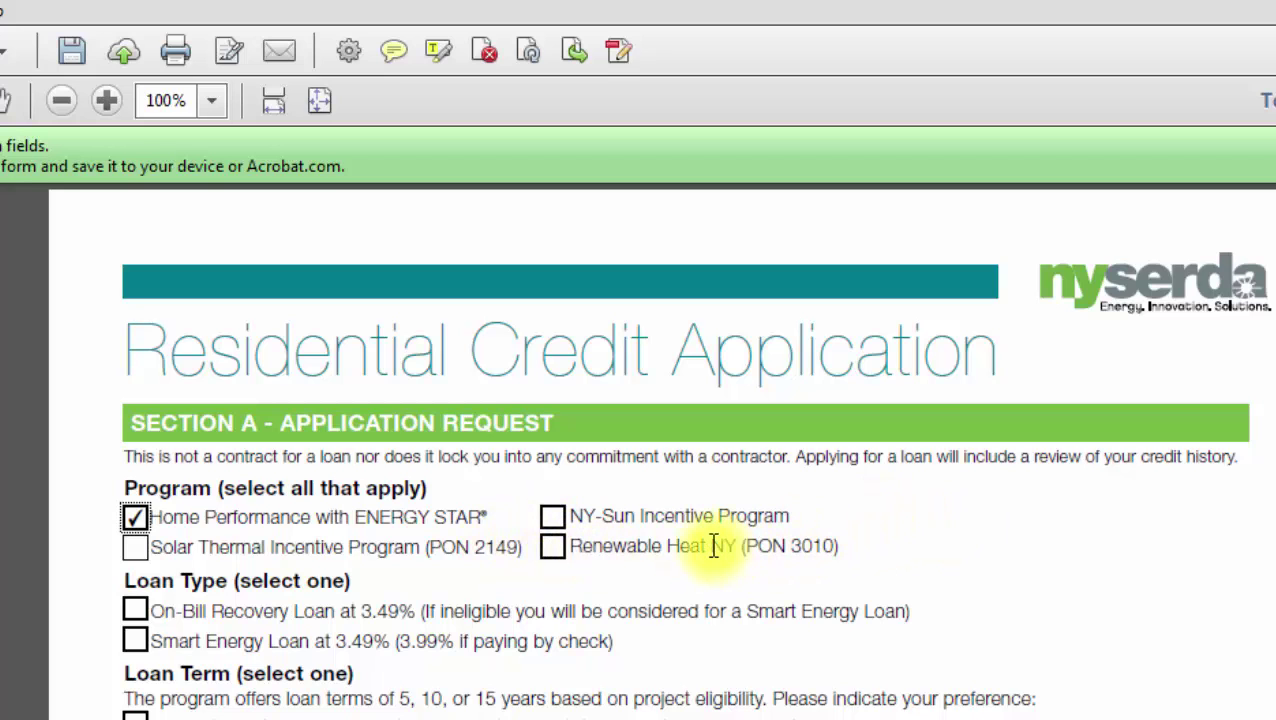
pyautogui.scroll(-5, 1190, 553)
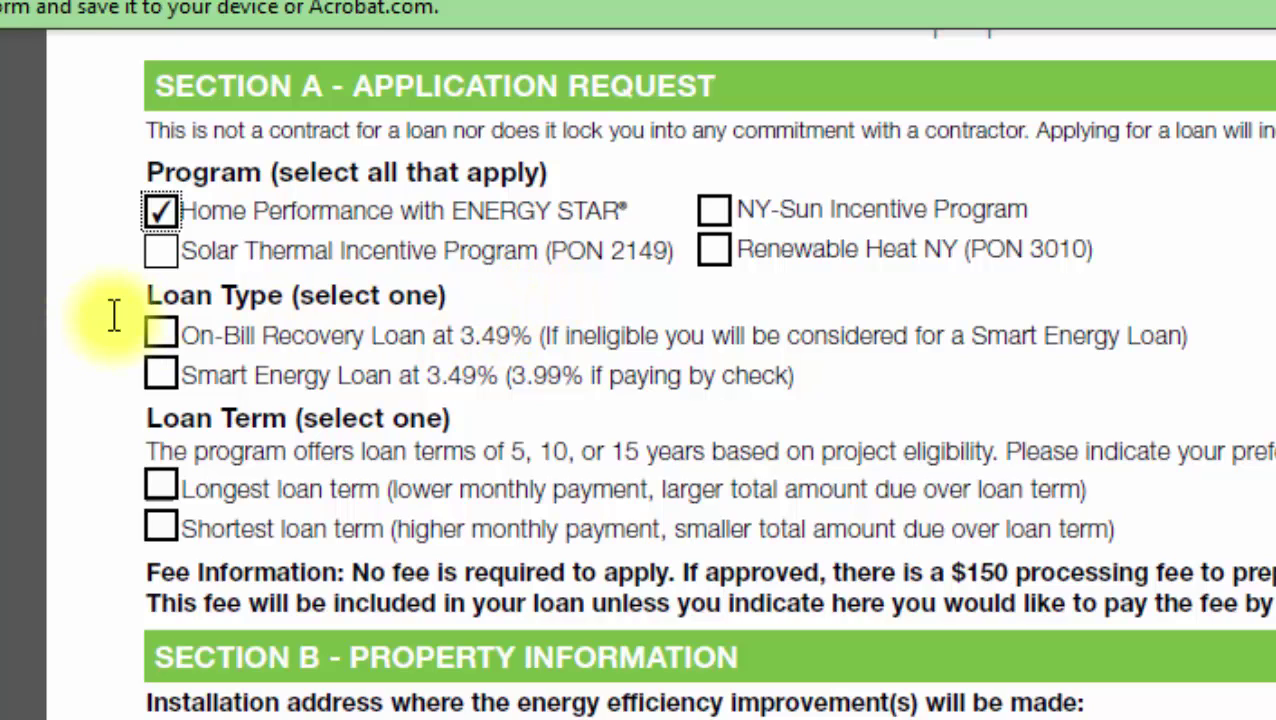
pyautogui.click(160, 336)
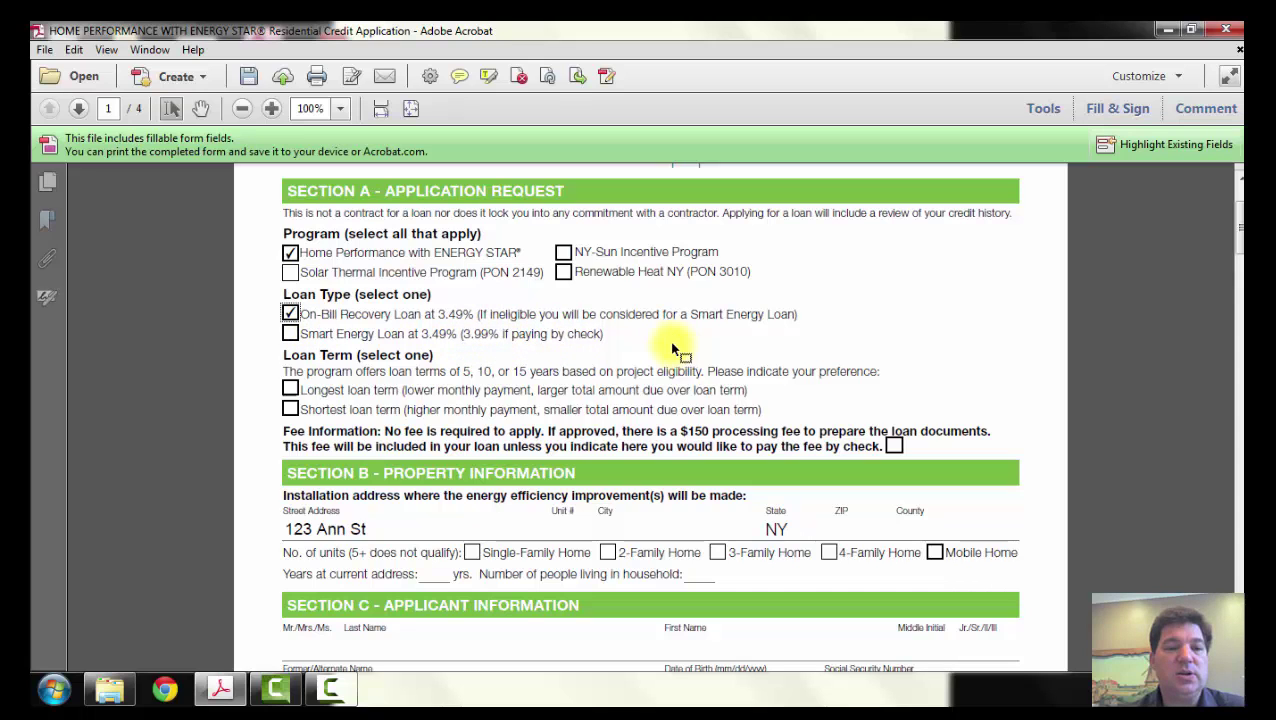
# Step: Fill in the city of the installation address in Section B
pyautogui.scroll(-2, 640, 340)
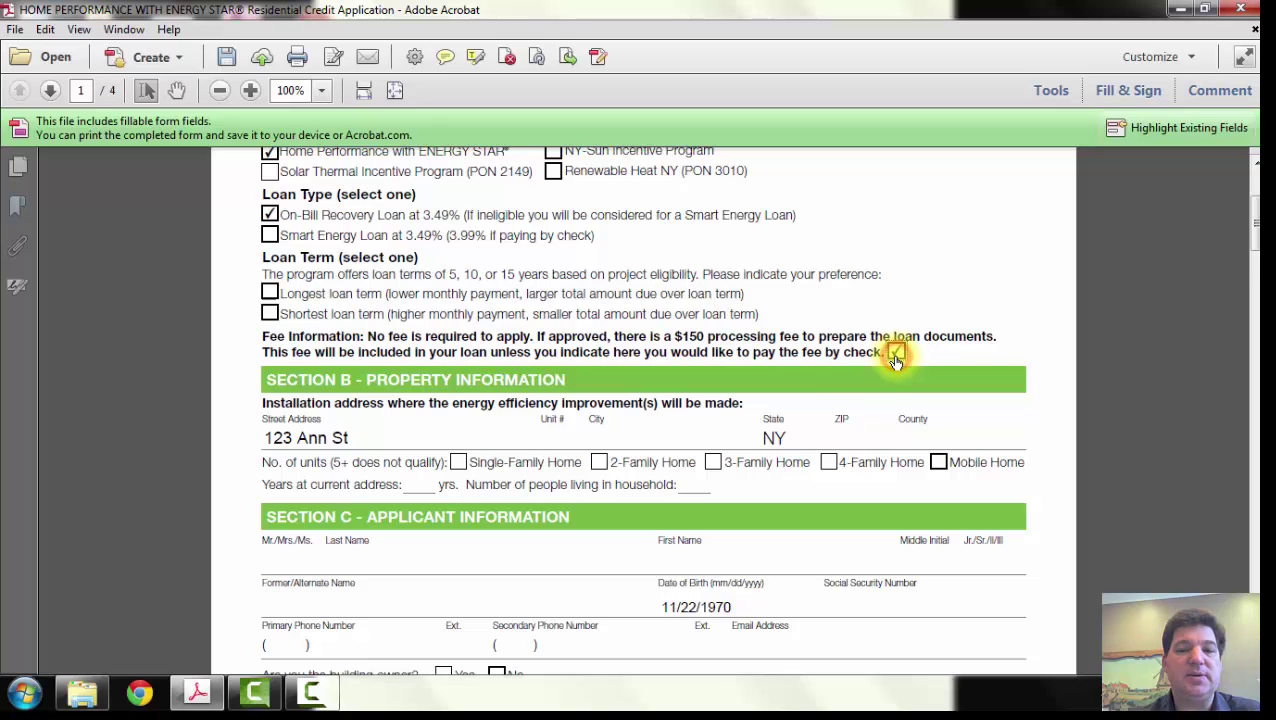
pyautogui.scroll(-1, 477, 344)
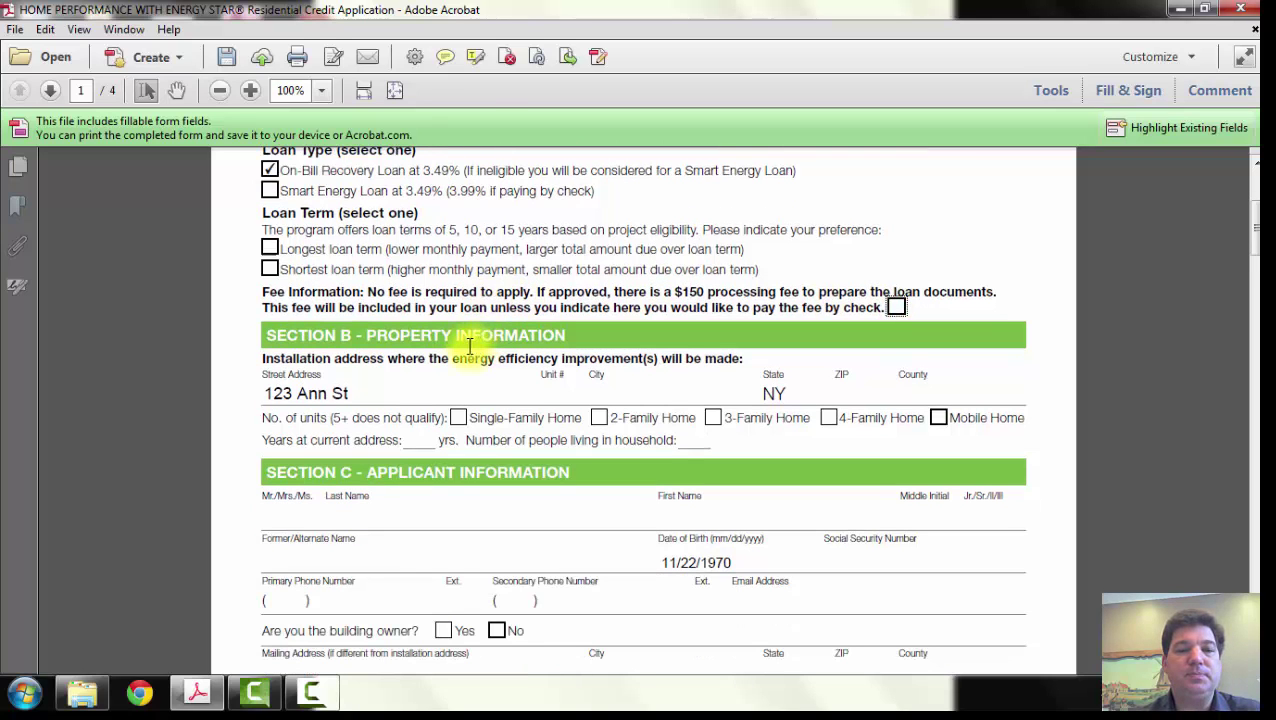
pyautogui.scroll(-1, 275, 368)
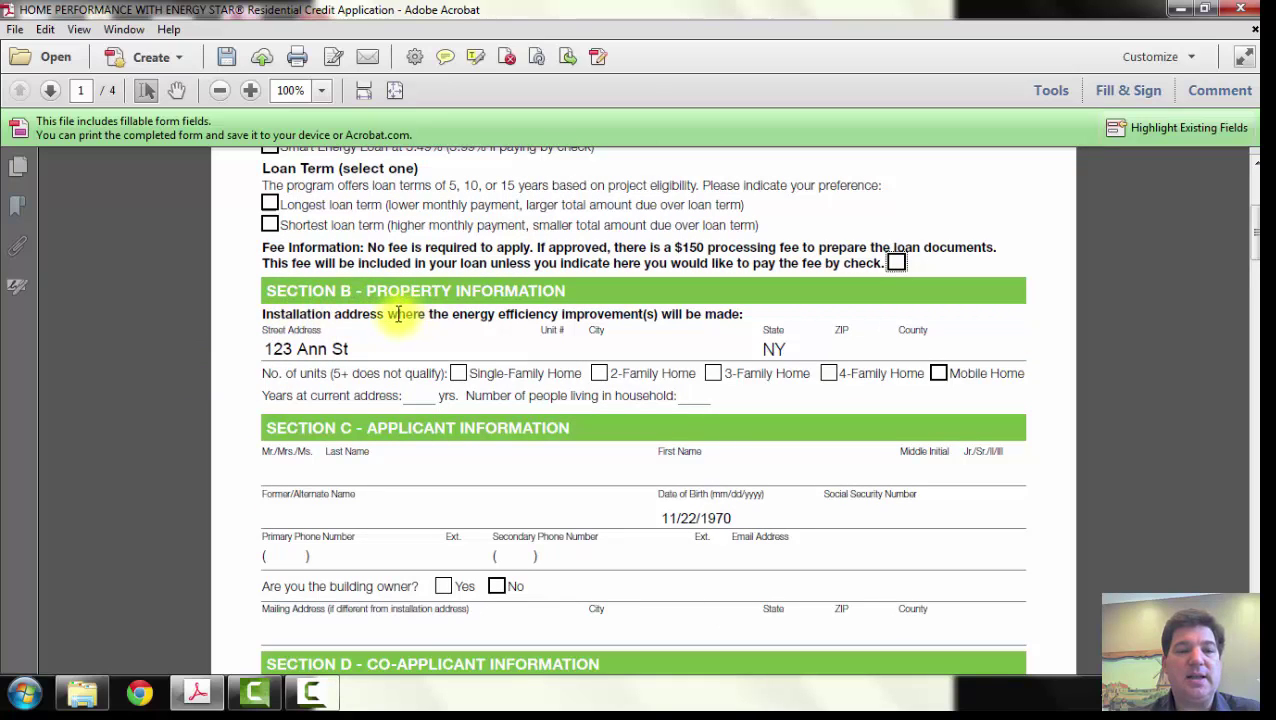
pyautogui.click(612, 348)
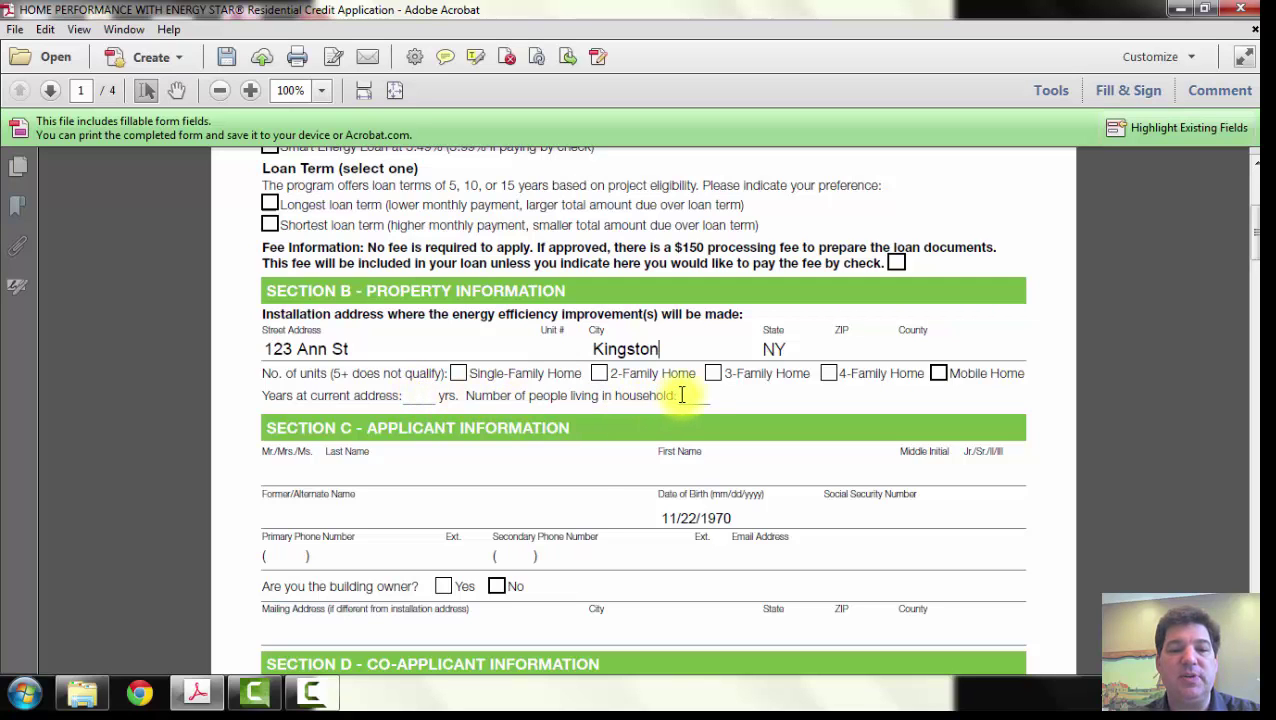
# Step: Examine the date of birth and Social Security number fields in the applicant information section
pyautogui.scroll(-3, 705, 375)
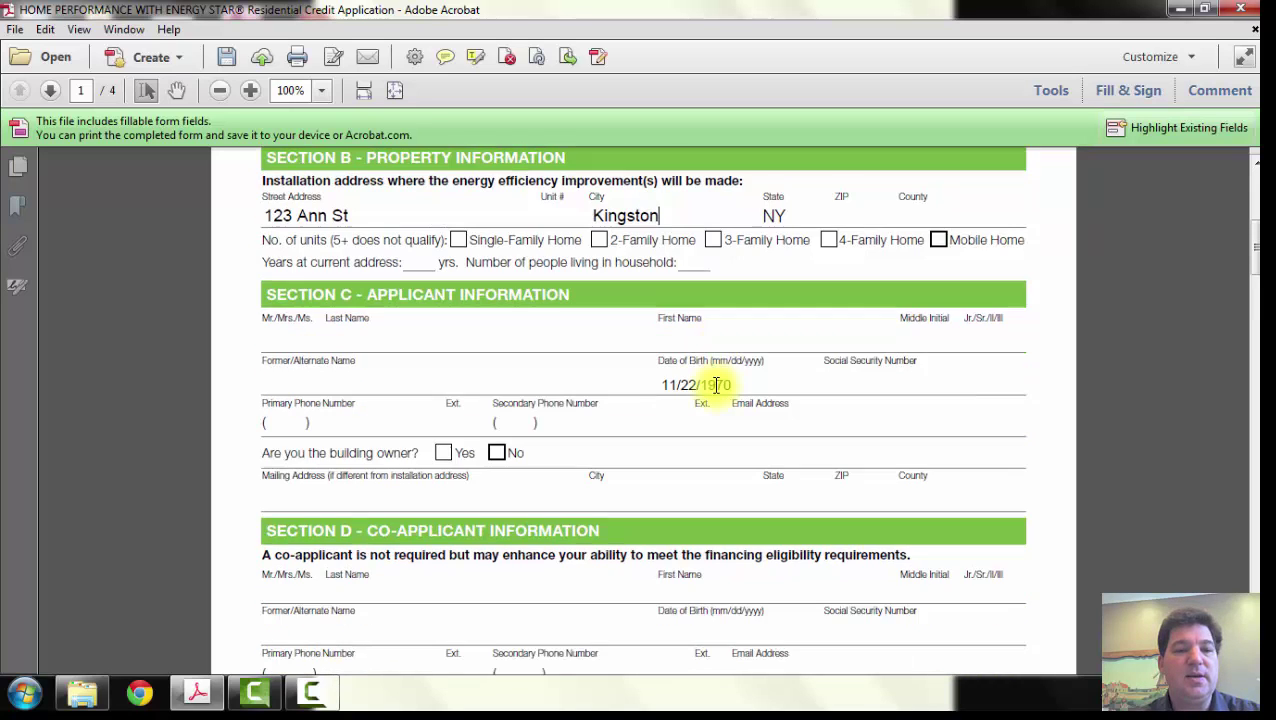
pyautogui.scroll(-1, 375, 333)
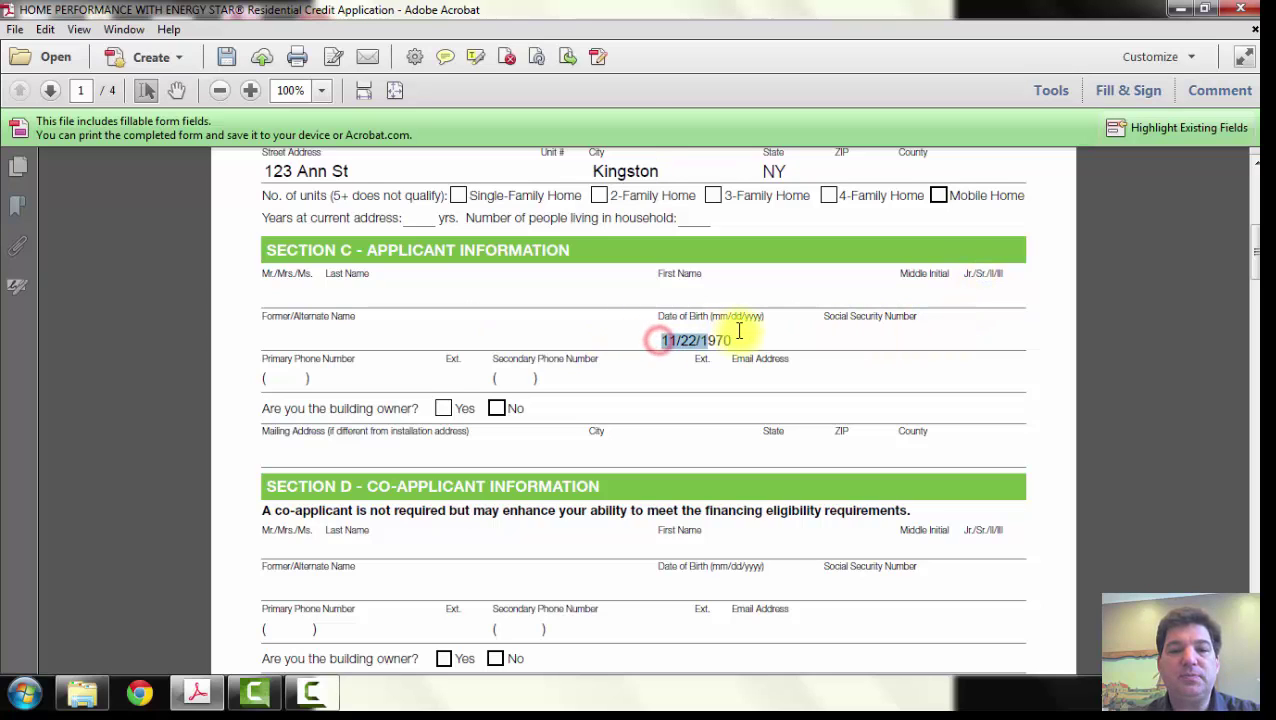
pyautogui.moveTo(659, 338); pyautogui.dragTo(750, 338)
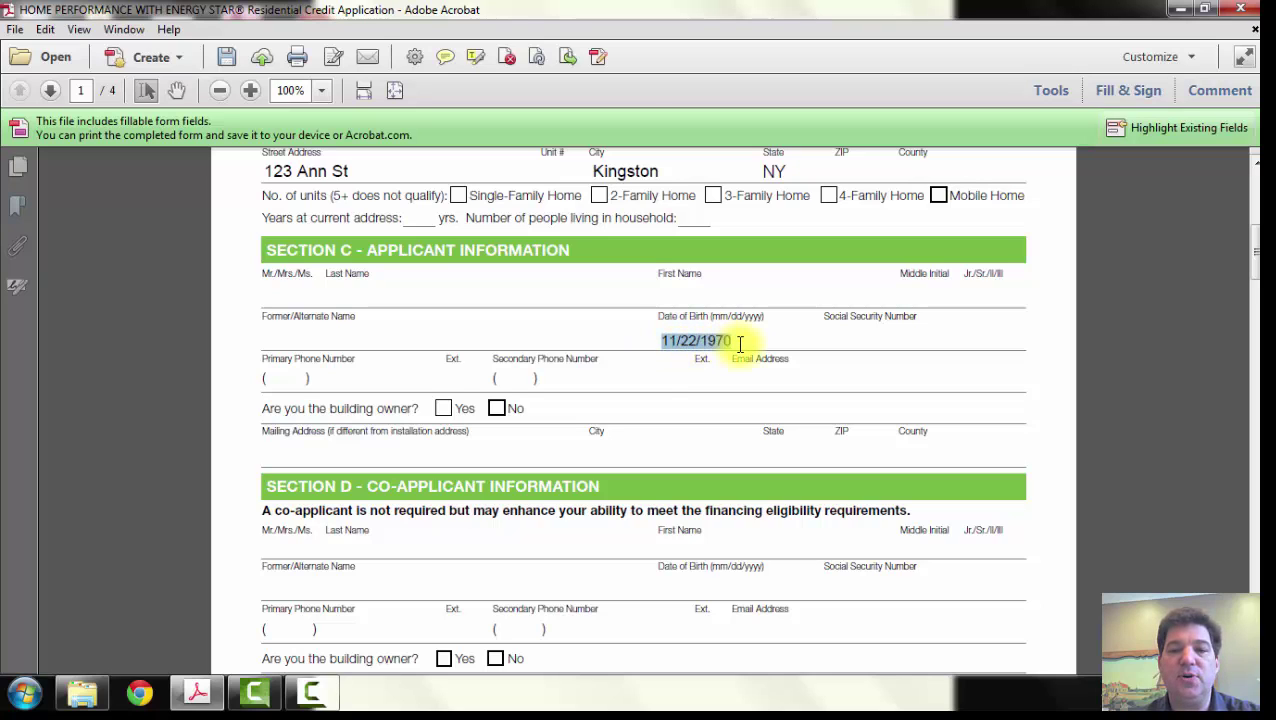
pyautogui.click(876, 341)
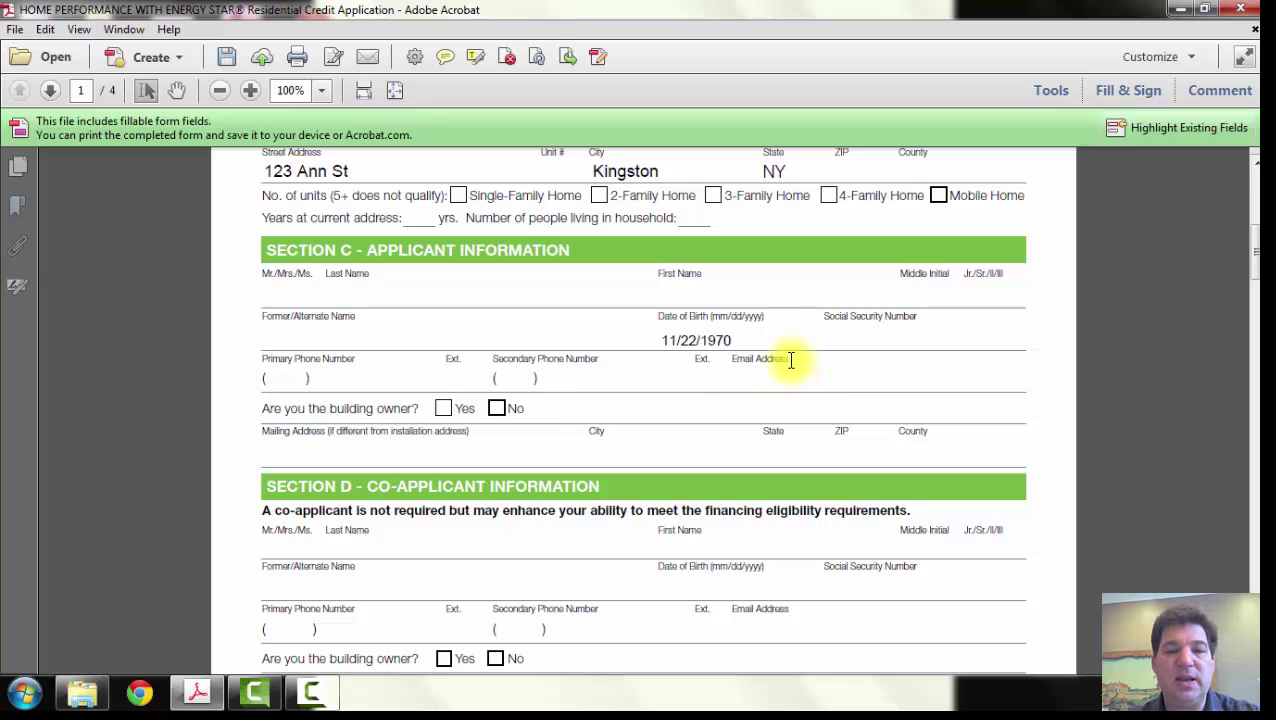
# Step: Review the rest of the applicant section, the co-applicant section and the property owner section through the legal entity fields
pyautogui.scroll(-1, 943, 370)
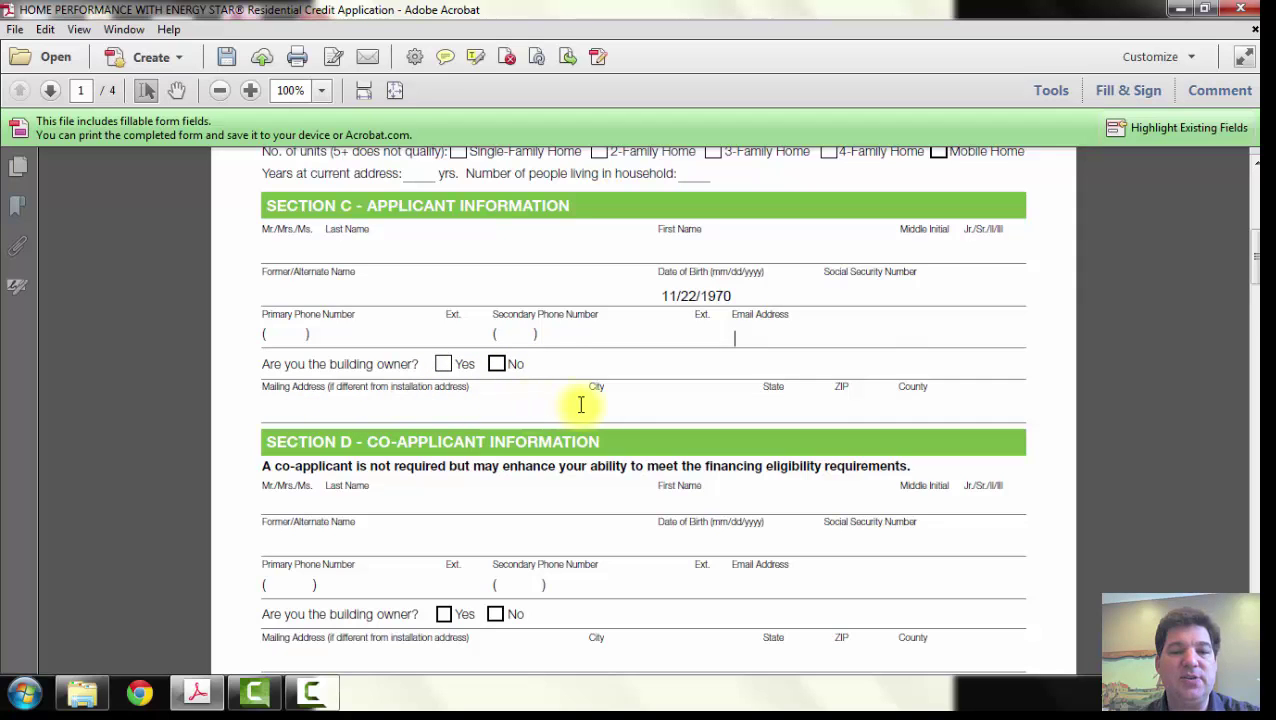
pyautogui.scroll(-1, 670, 428)
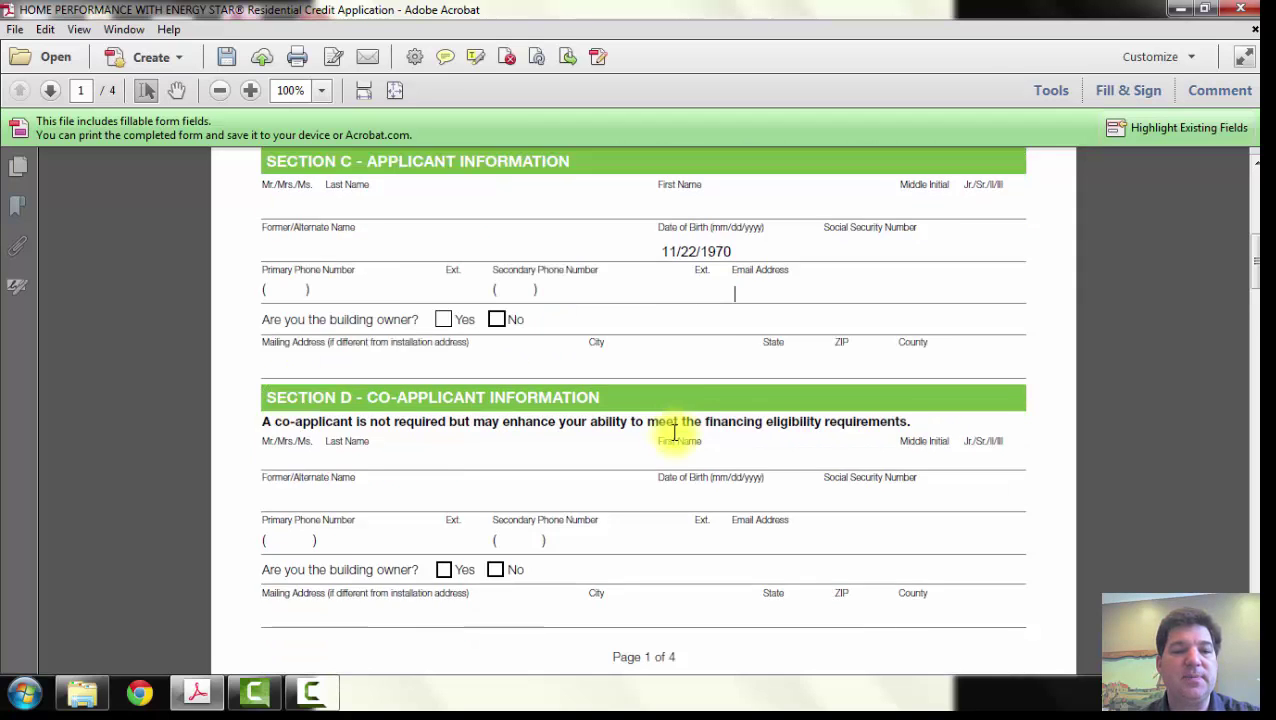
pyautogui.scroll(-3, 673, 436)
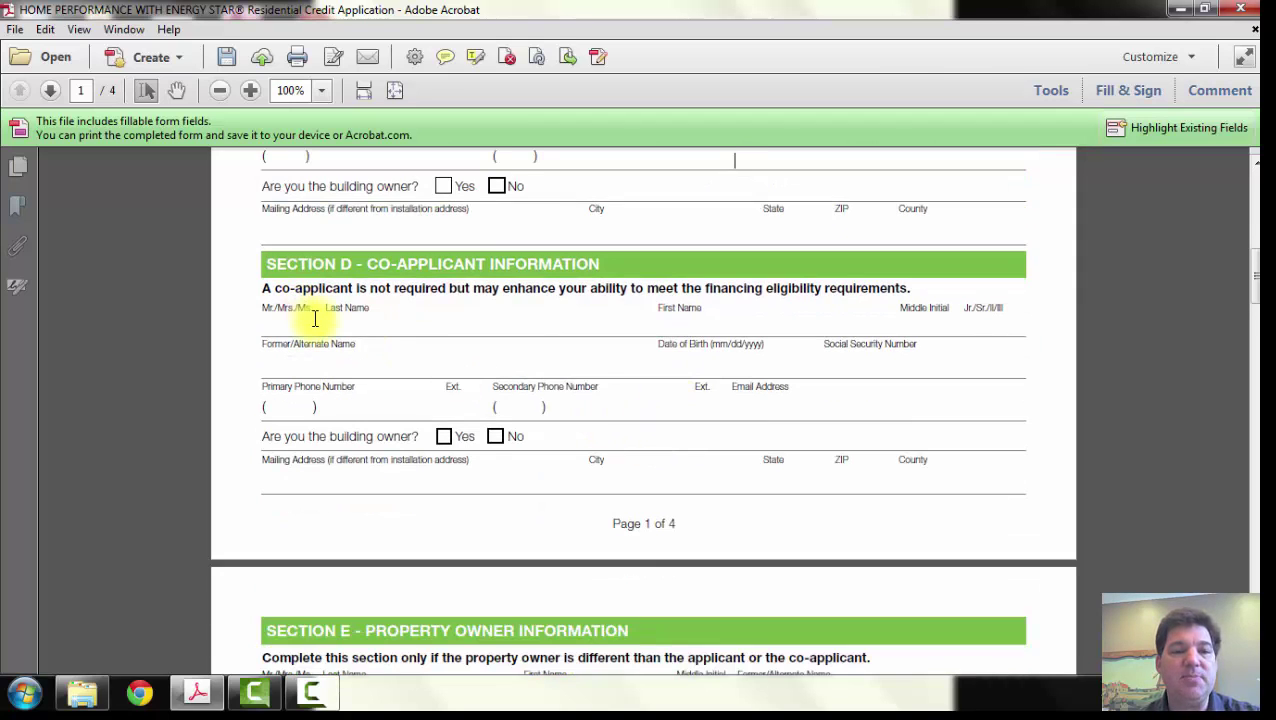
pyautogui.scroll(-7, 570, 480)
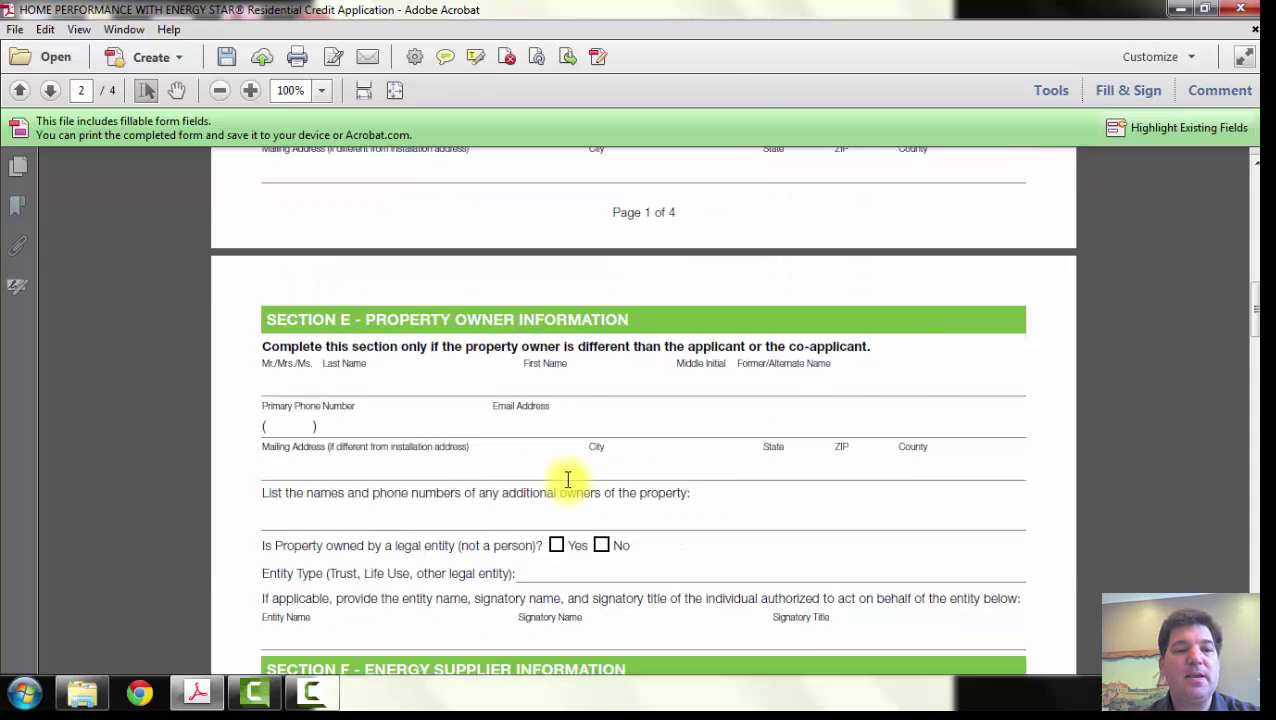
pyautogui.scroll(-2, 567, 480)
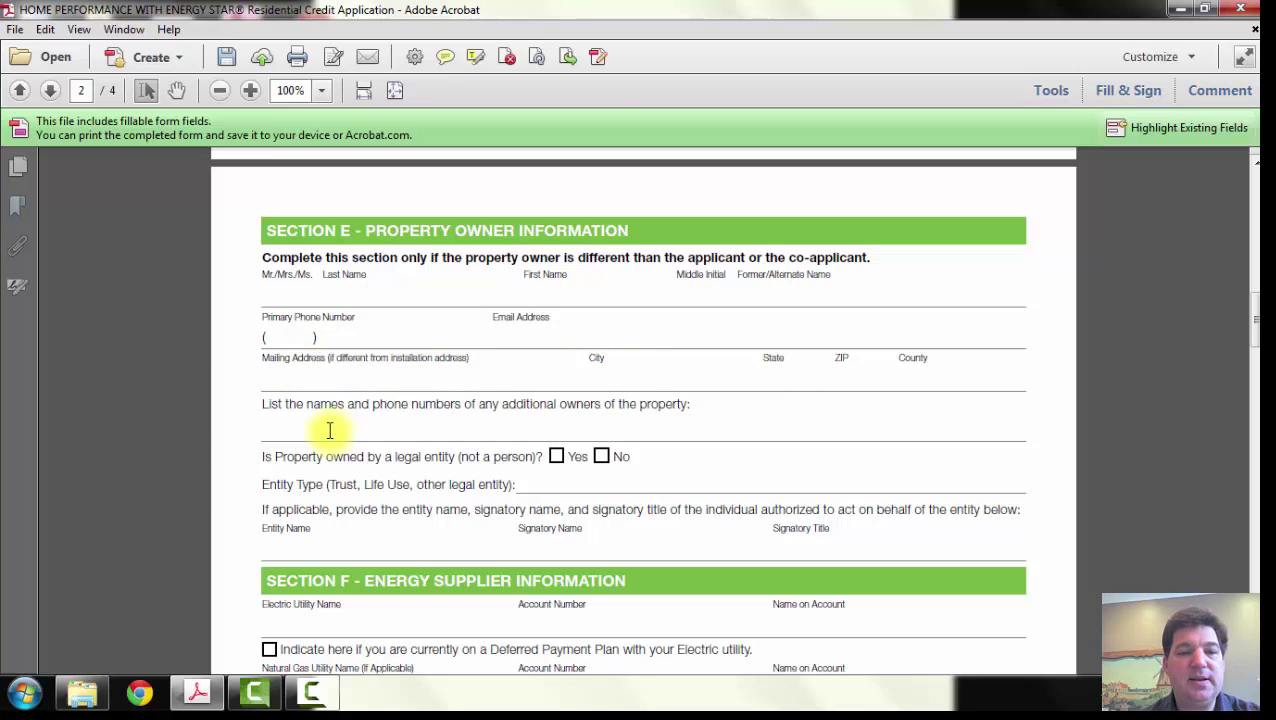
pyautogui.scroll(-1, 437, 417)
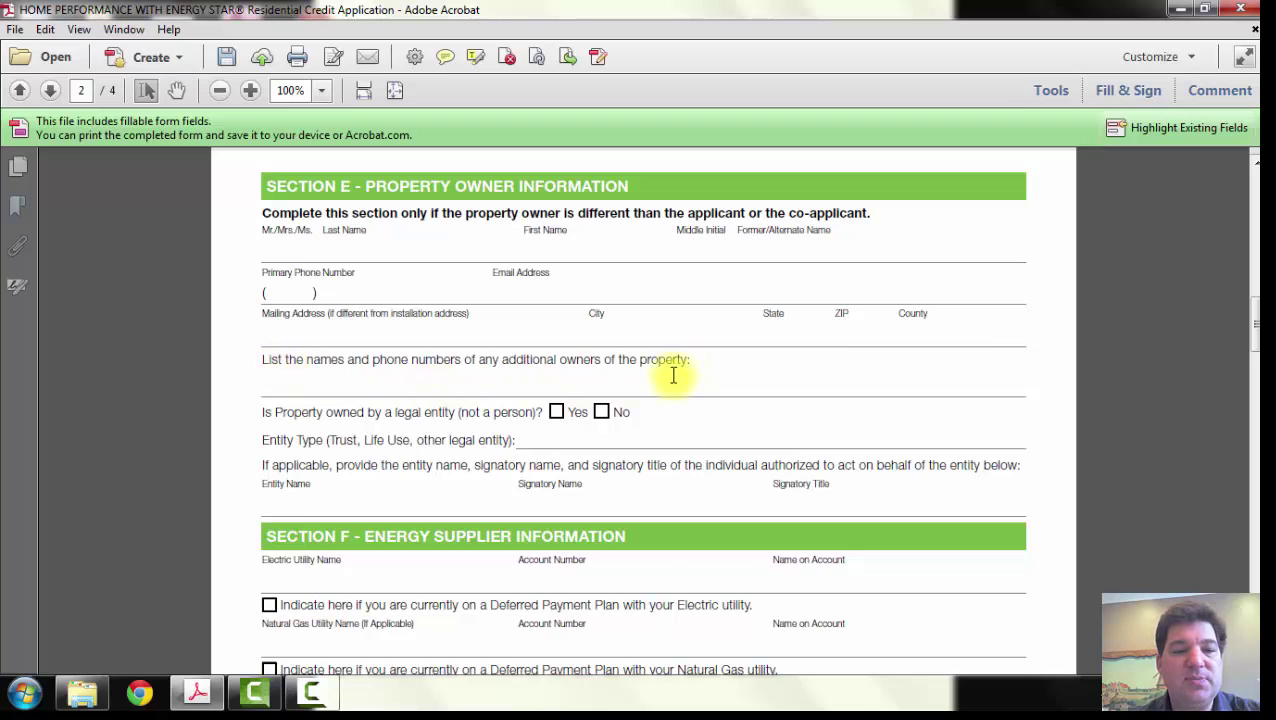
pyautogui.scroll(-1, 676, 380)
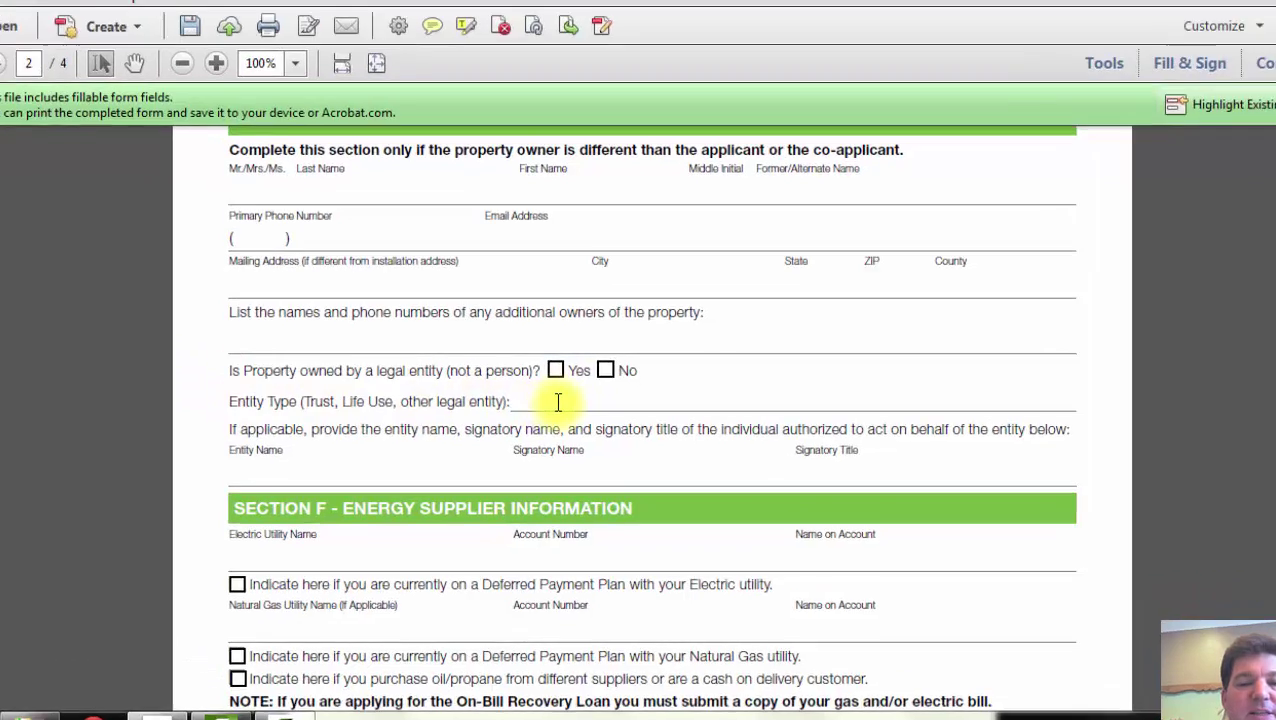
pyautogui.click(559, 394)
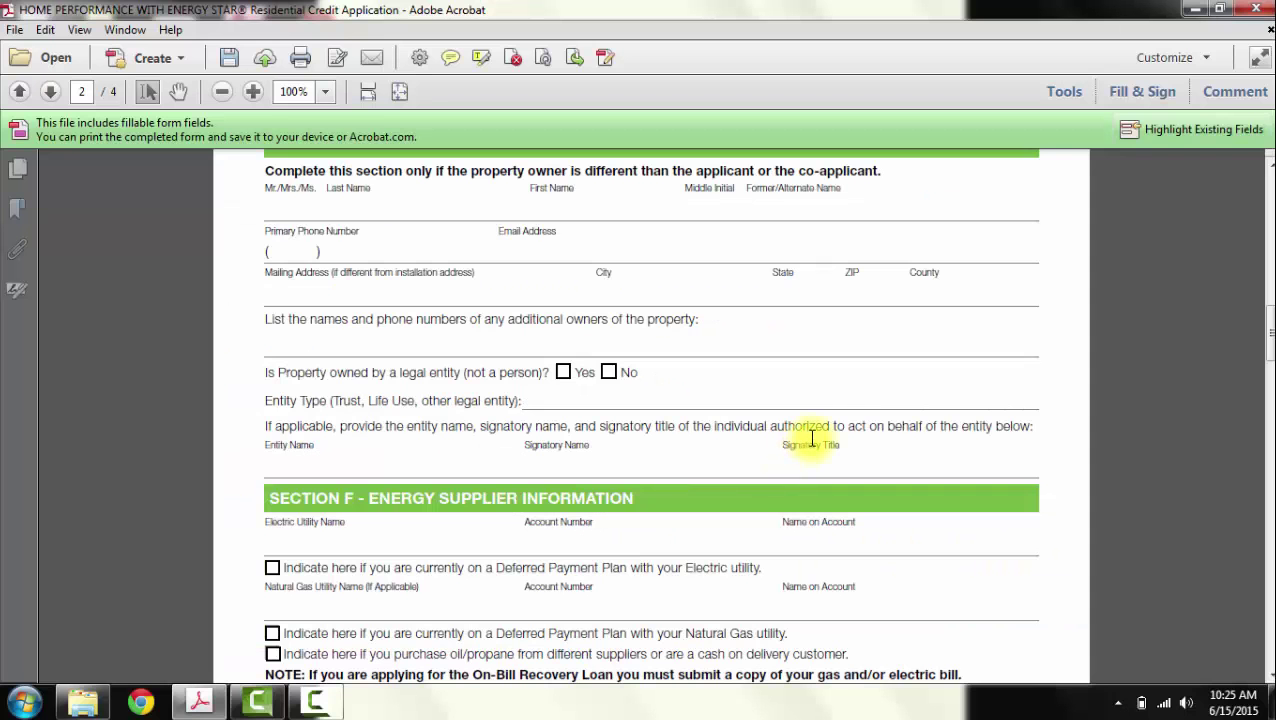
# Step: Examine the energy supplier section and mark the note on submitting gas and/or electric bills for the On-Bill Recovery Loan
pyautogui.scroll(-5, 812, 440)
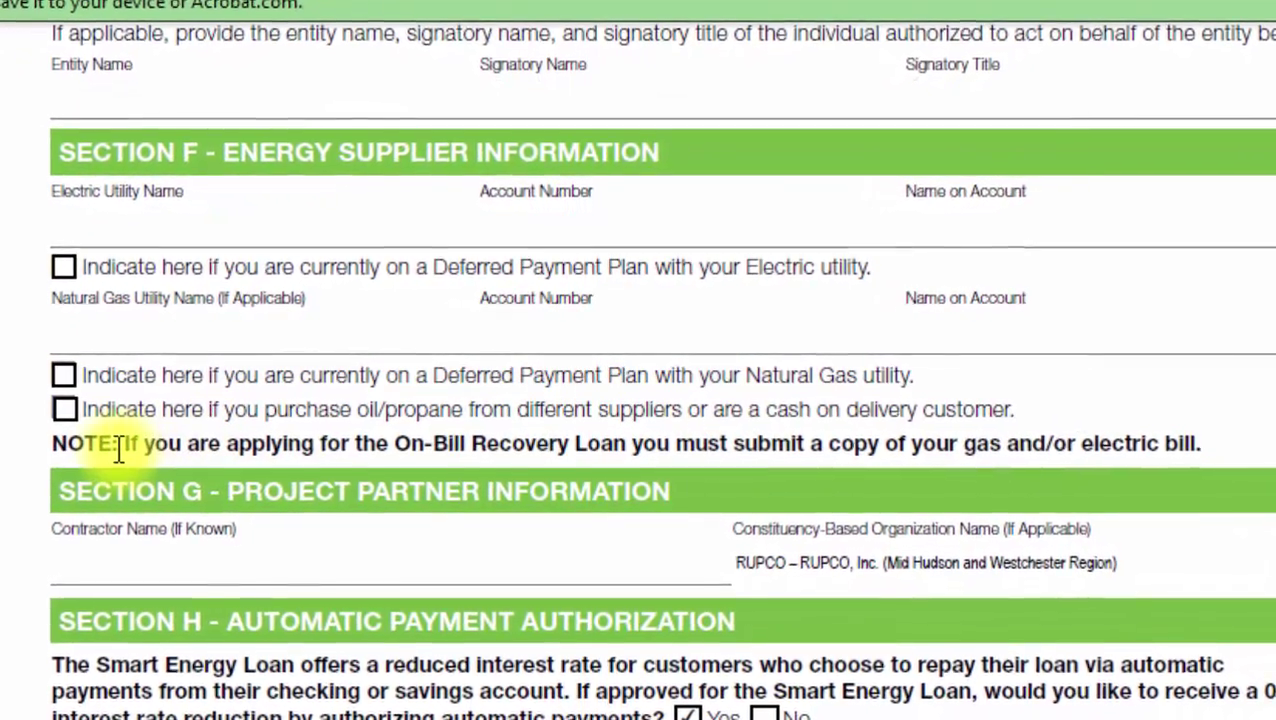
pyautogui.moveTo(118, 450); pyautogui.dragTo(1216, 470)
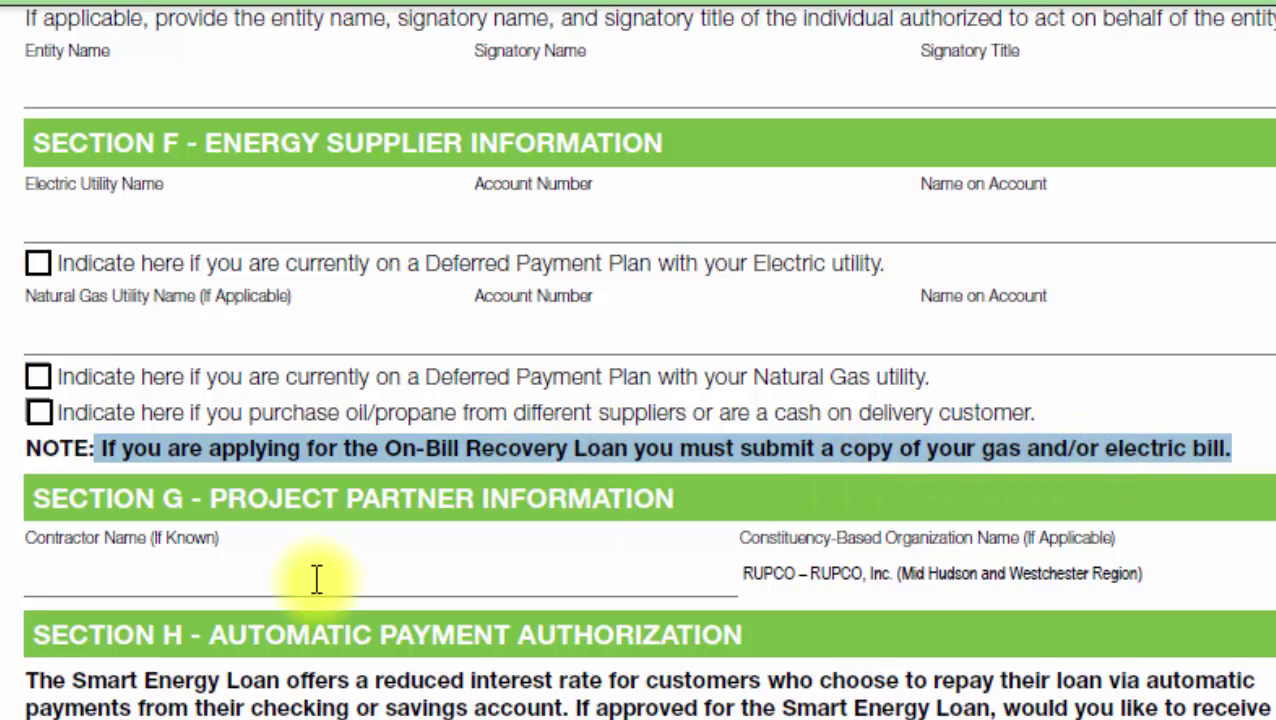
# Step: Choose RUPCO, Inc. (Mid Hudson and Westchester Region) as the constituency-based organization in Section G
pyautogui.scroll(-2, 276, 590)
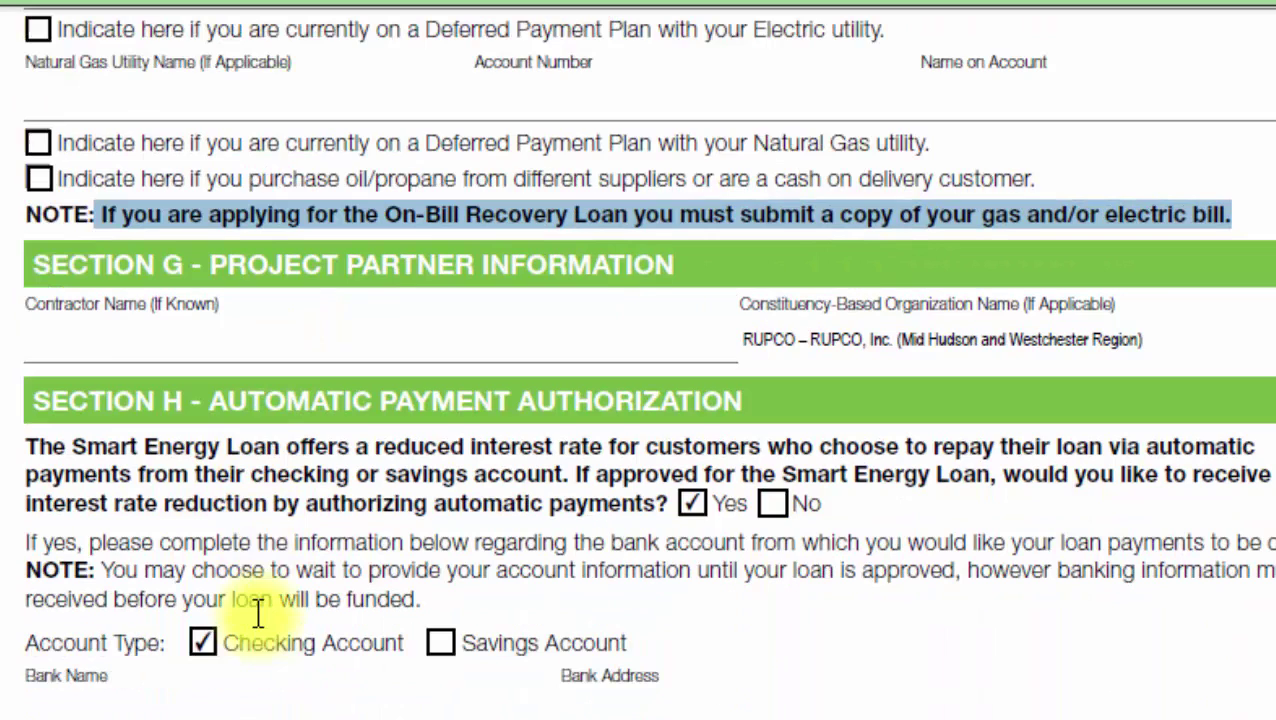
pyautogui.click(88, 352)
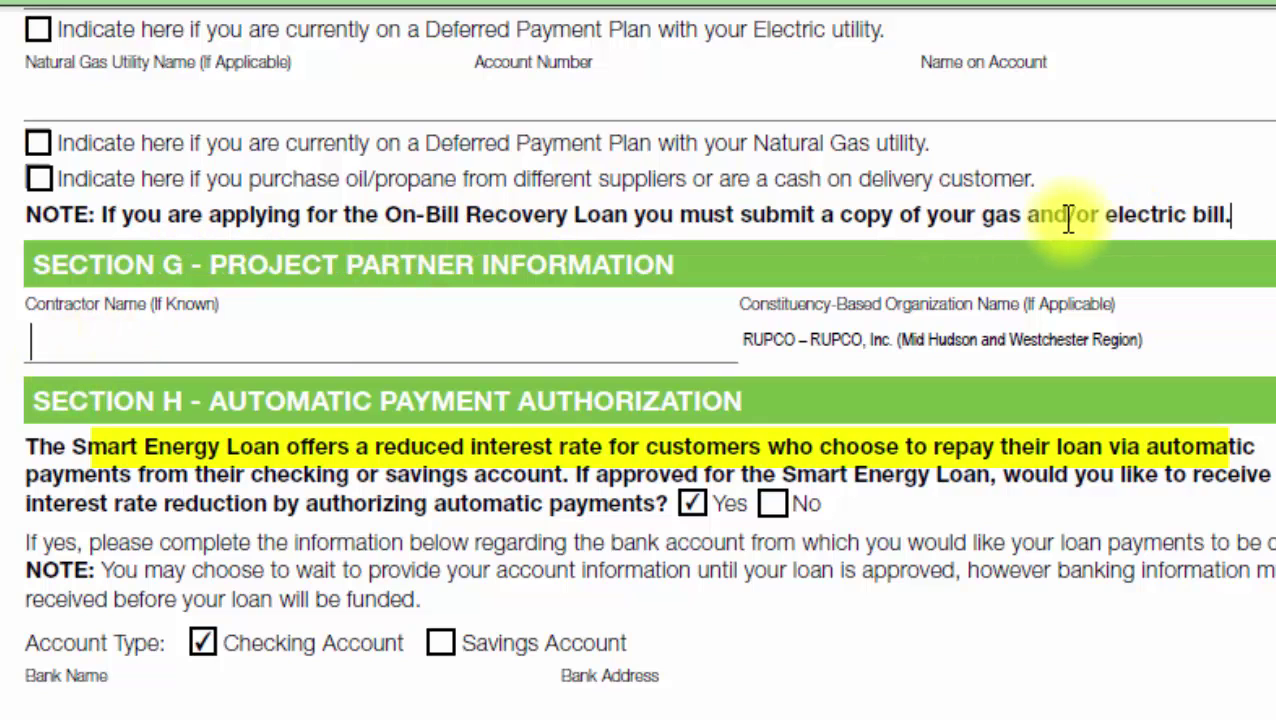
pyautogui.click(28, 346)
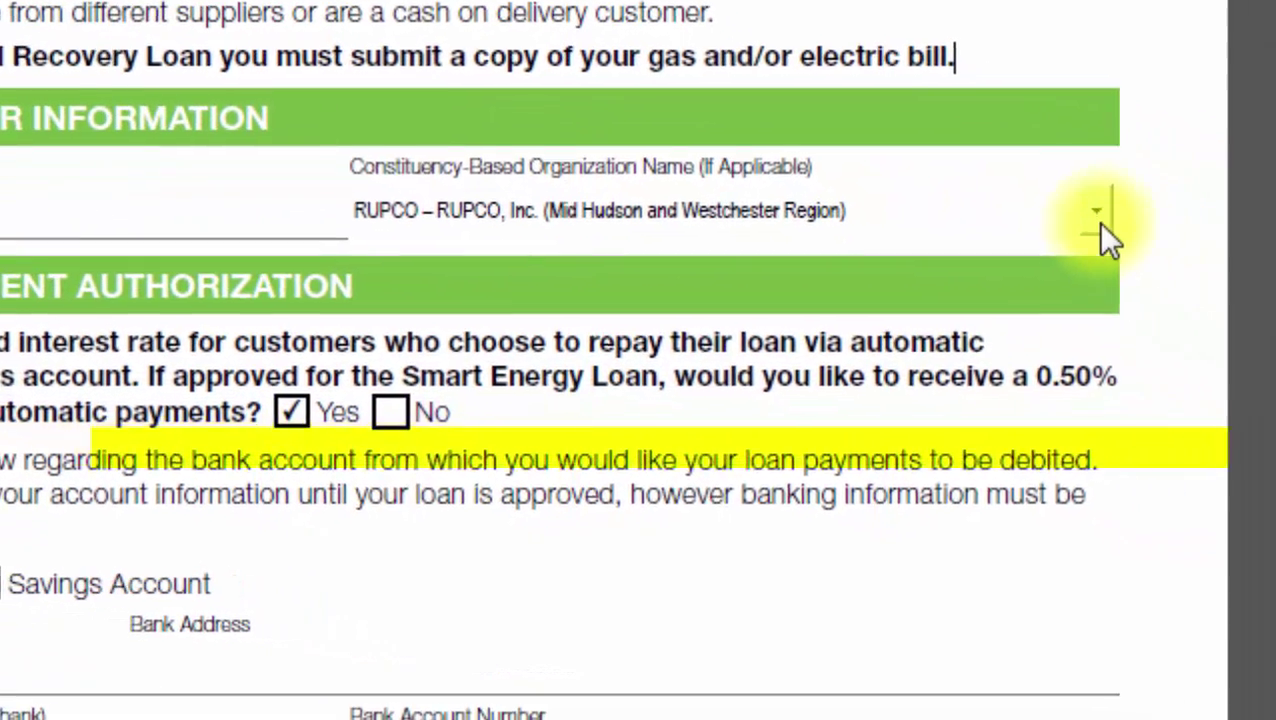
pyautogui.click(1275, 339)
pyautogui.click(1089, 209)
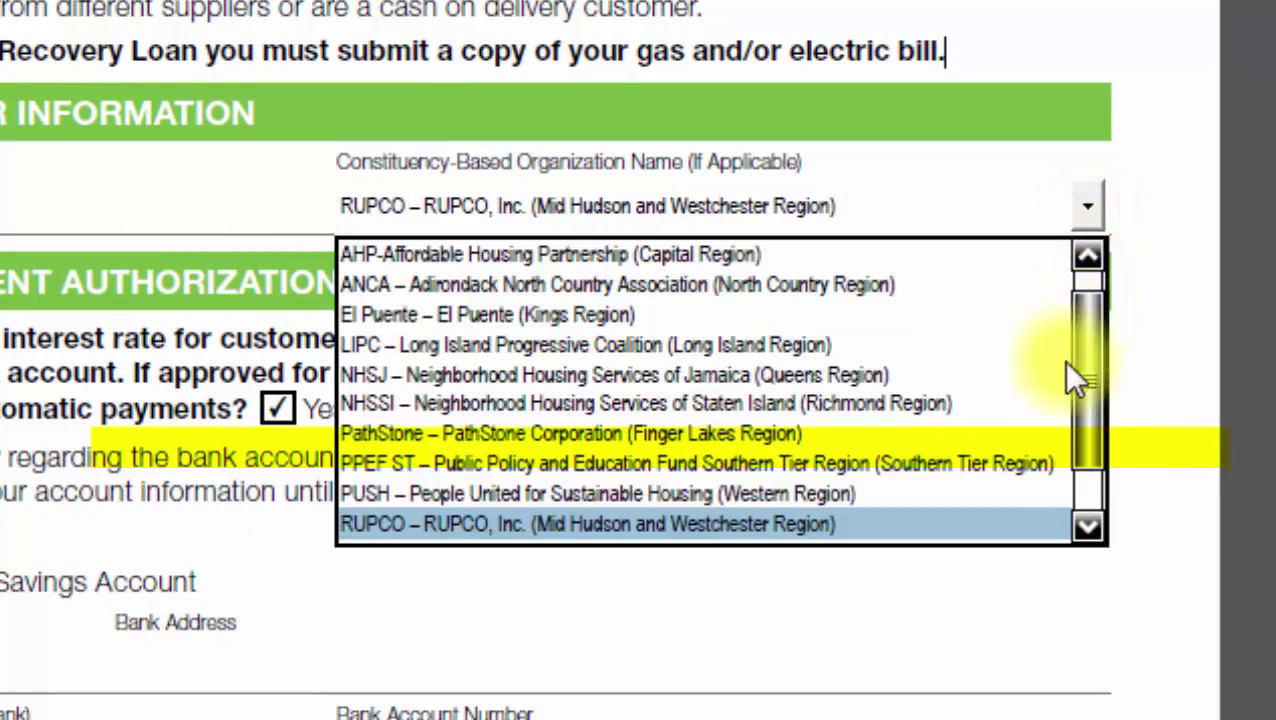
pyautogui.click(955, 525)
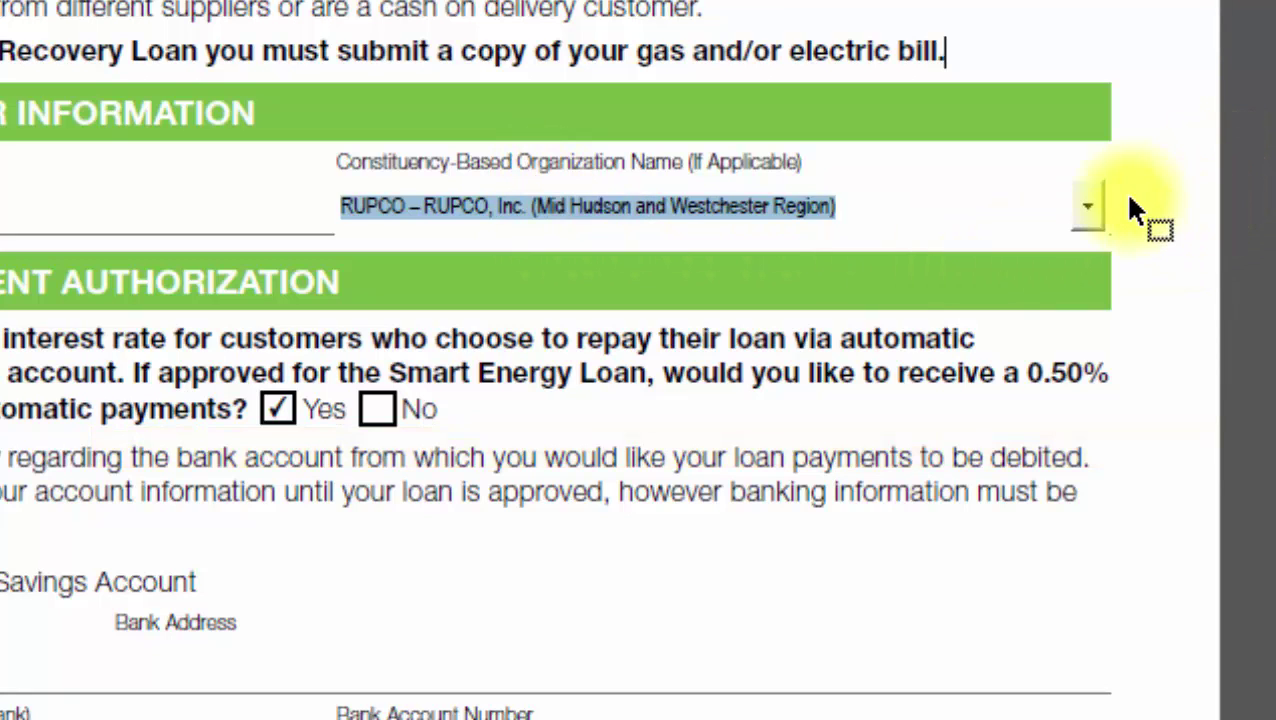
pyautogui.scroll(-3, 1150, 158)
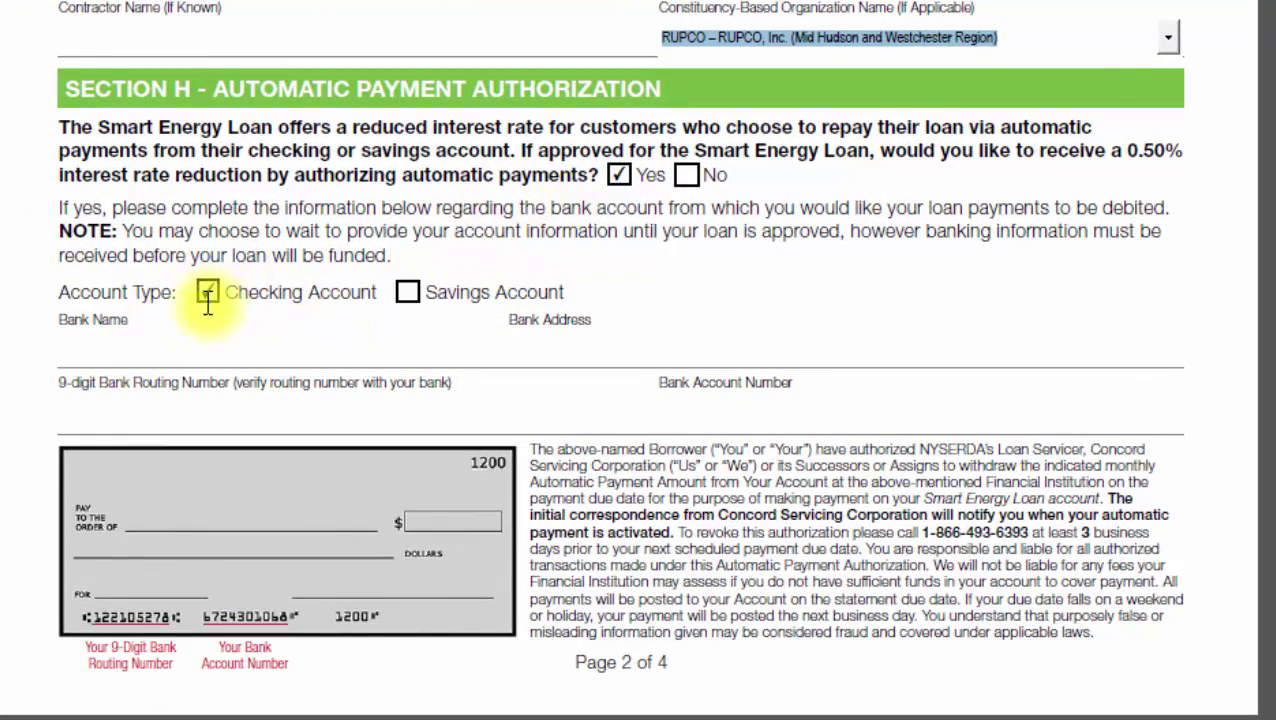
pyautogui.click(408, 292)
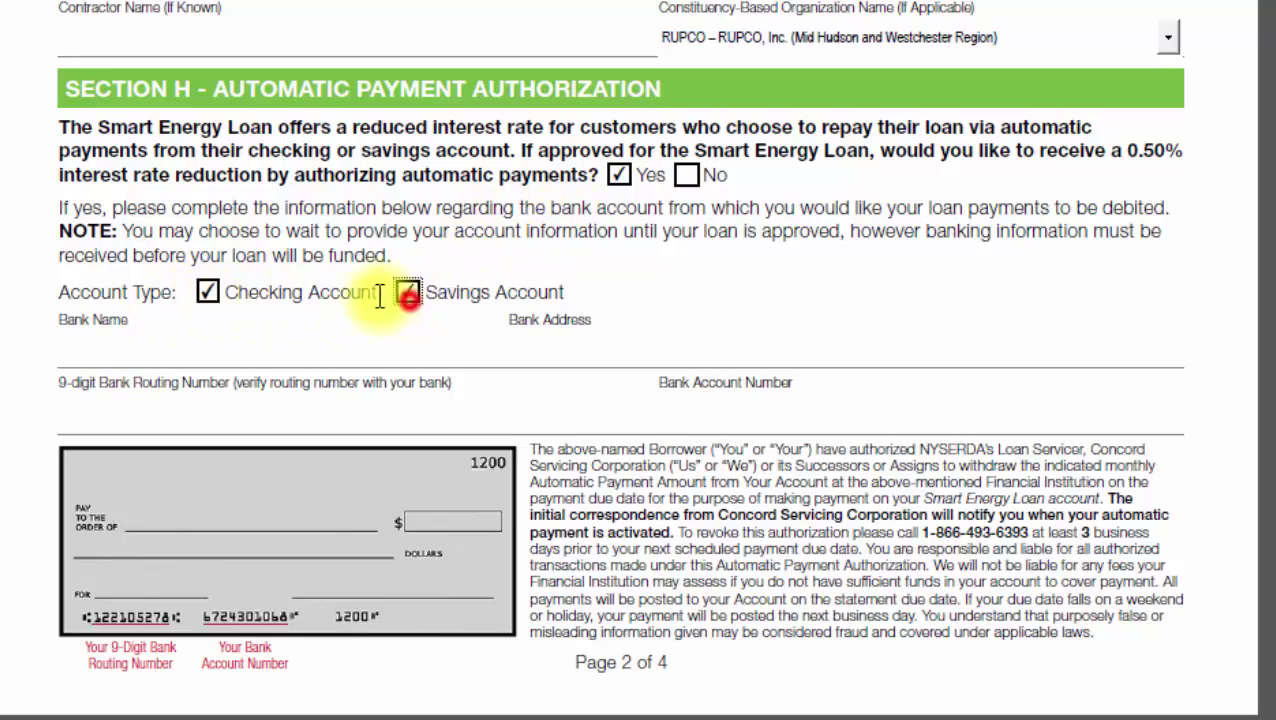
pyautogui.click(207, 298)
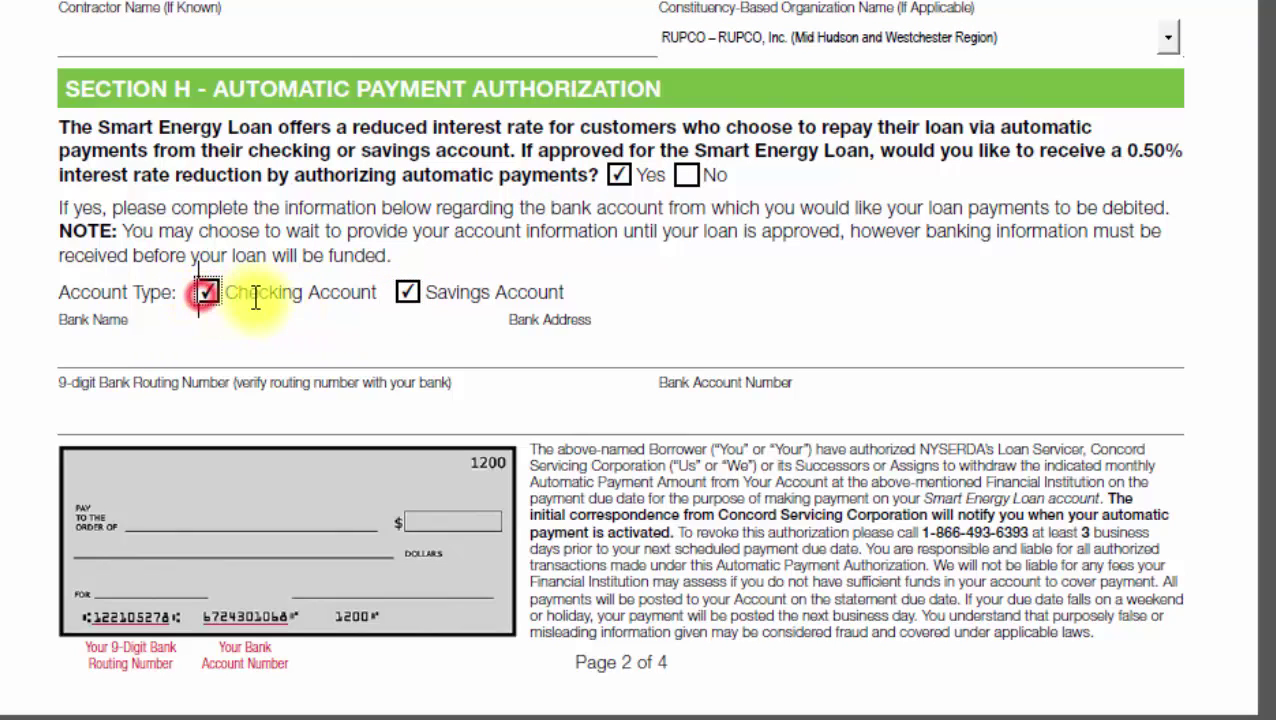
pyautogui.click(407, 293)
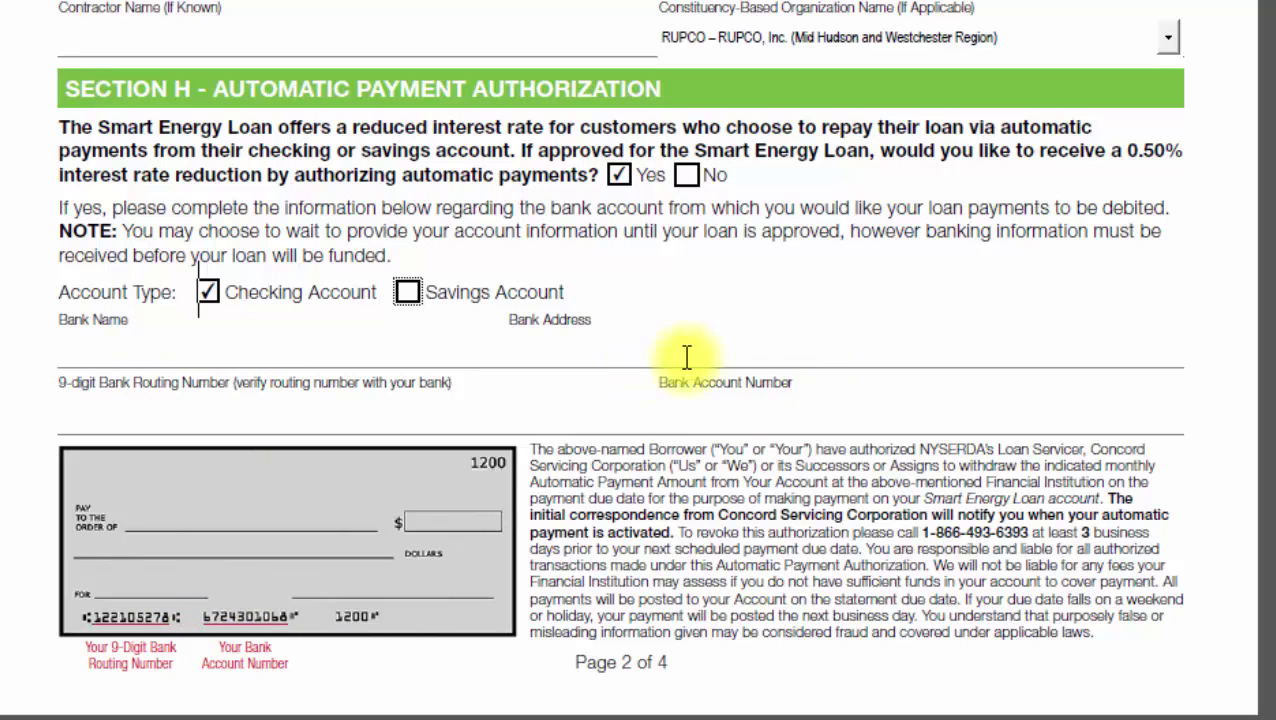
# Step: Clear Option 2 and select Option 1, the Federal Income Tax Return copy, as the income documentation in Section I
pyautogui.scroll(-10, 806, 319)
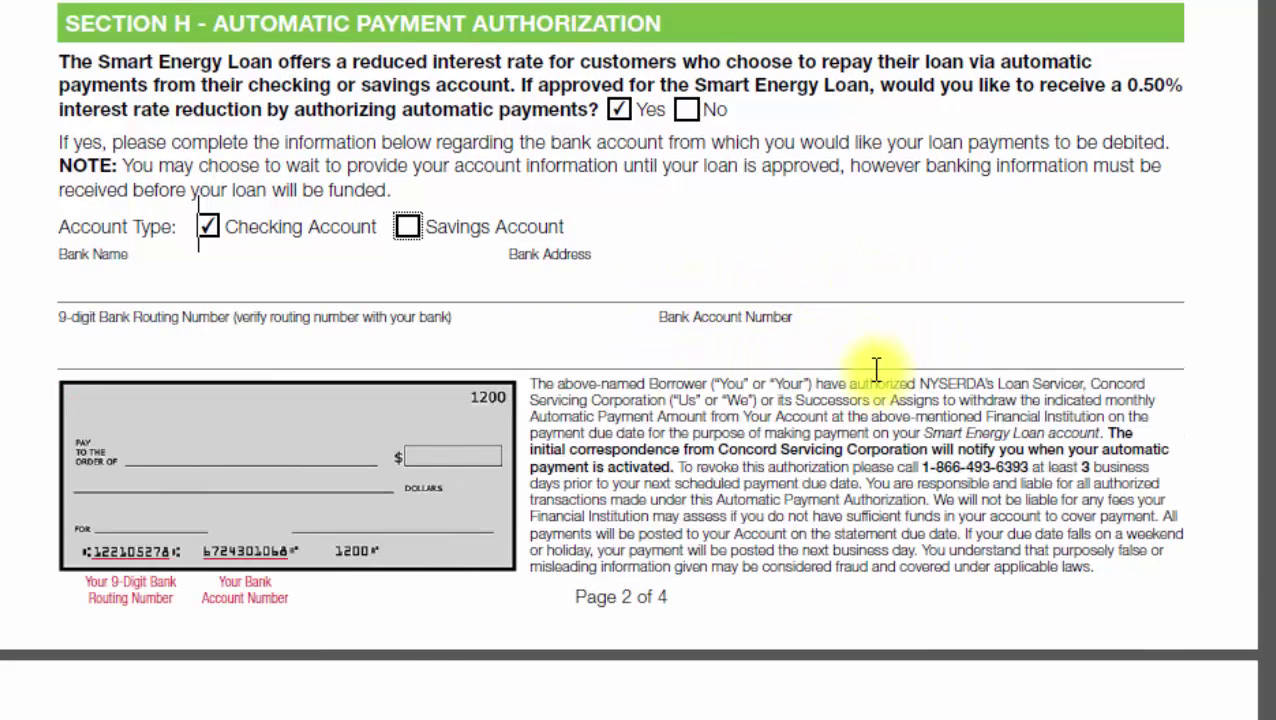
pyautogui.scroll(-4, 836, 368)
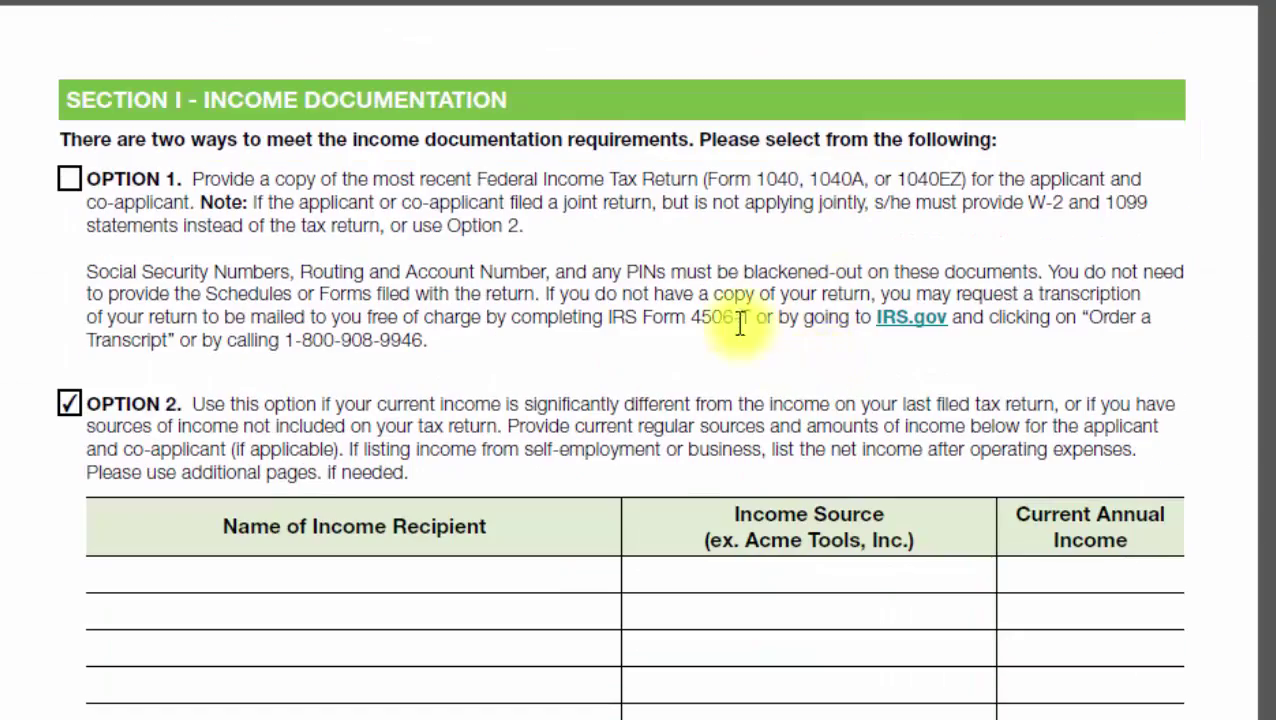
pyautogui.click(68, 403)
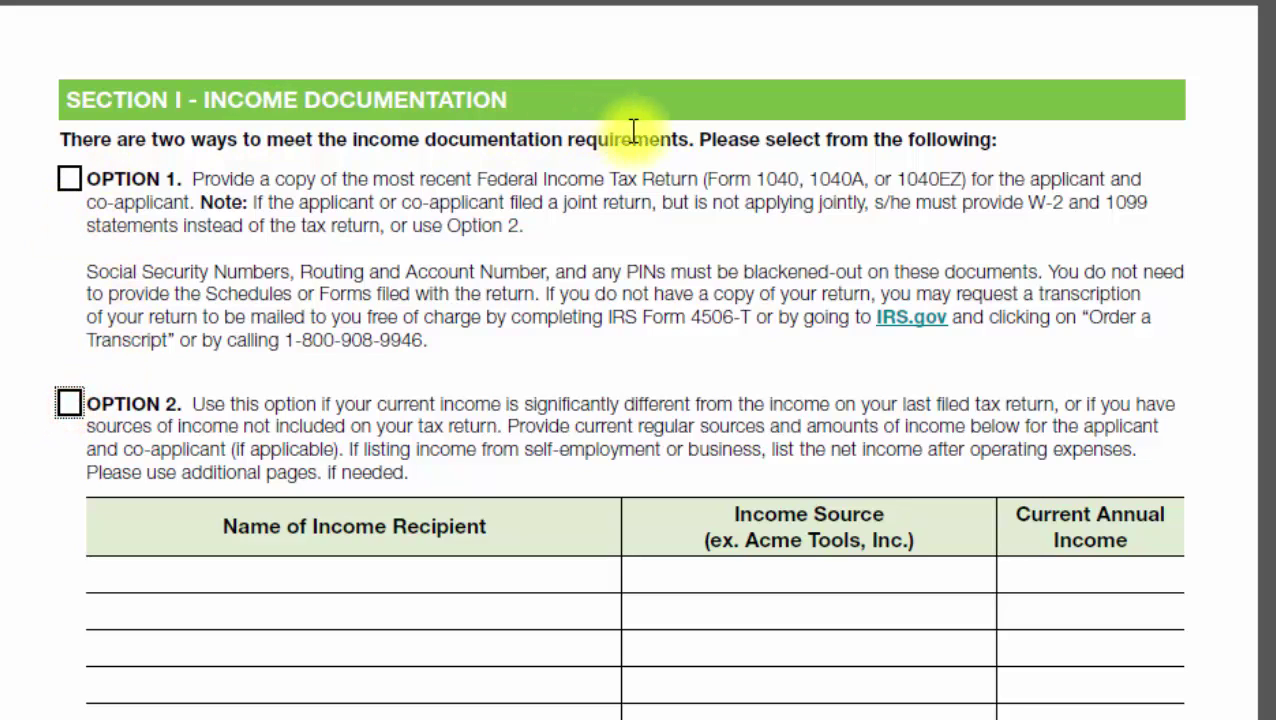
pyautogui.click(72, 182)
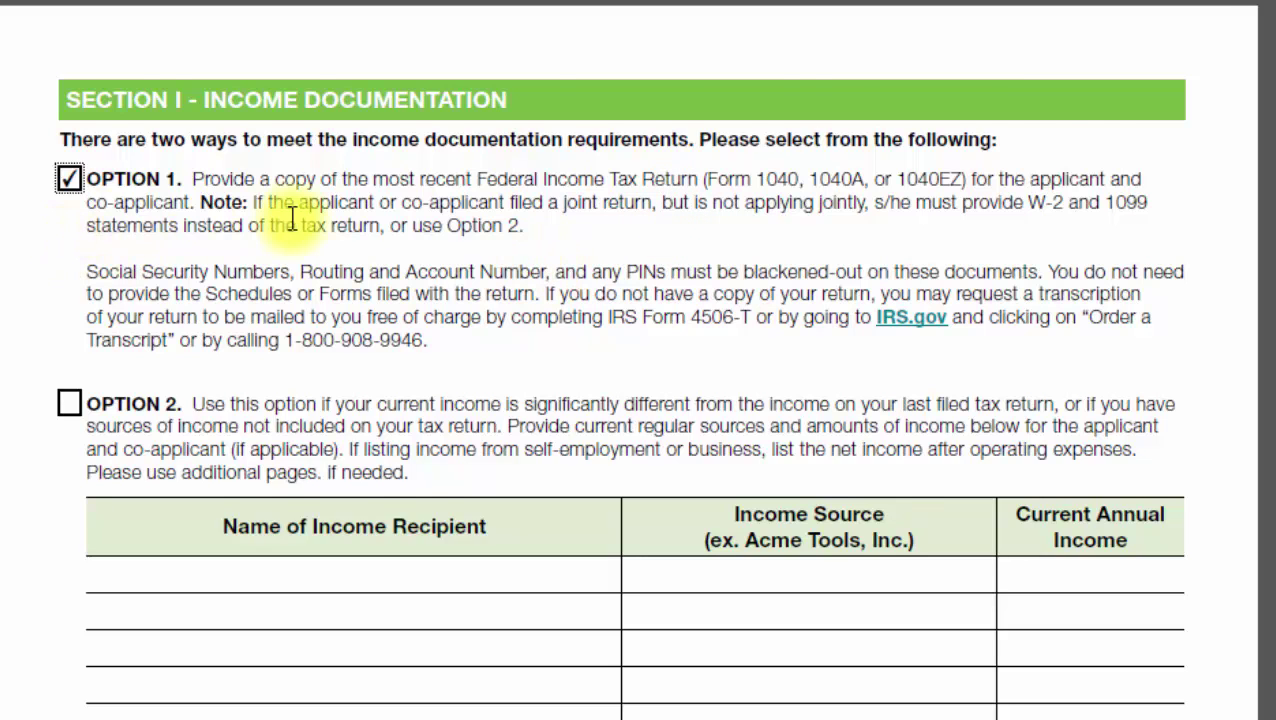
pyautogui.scroll(-3, 289, 220)
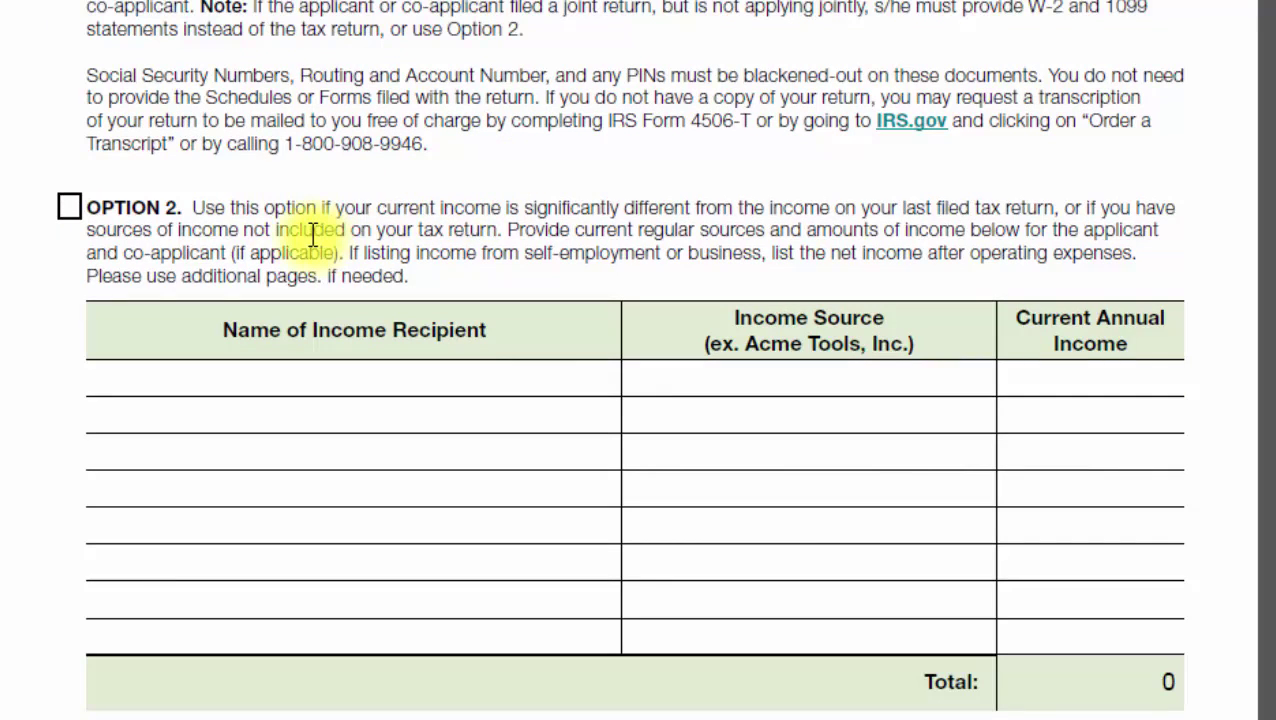
# Step: Select Option 2 for income documentation and review its table of income recipients, sources and current annual income
pyautogui.click(70, 210)
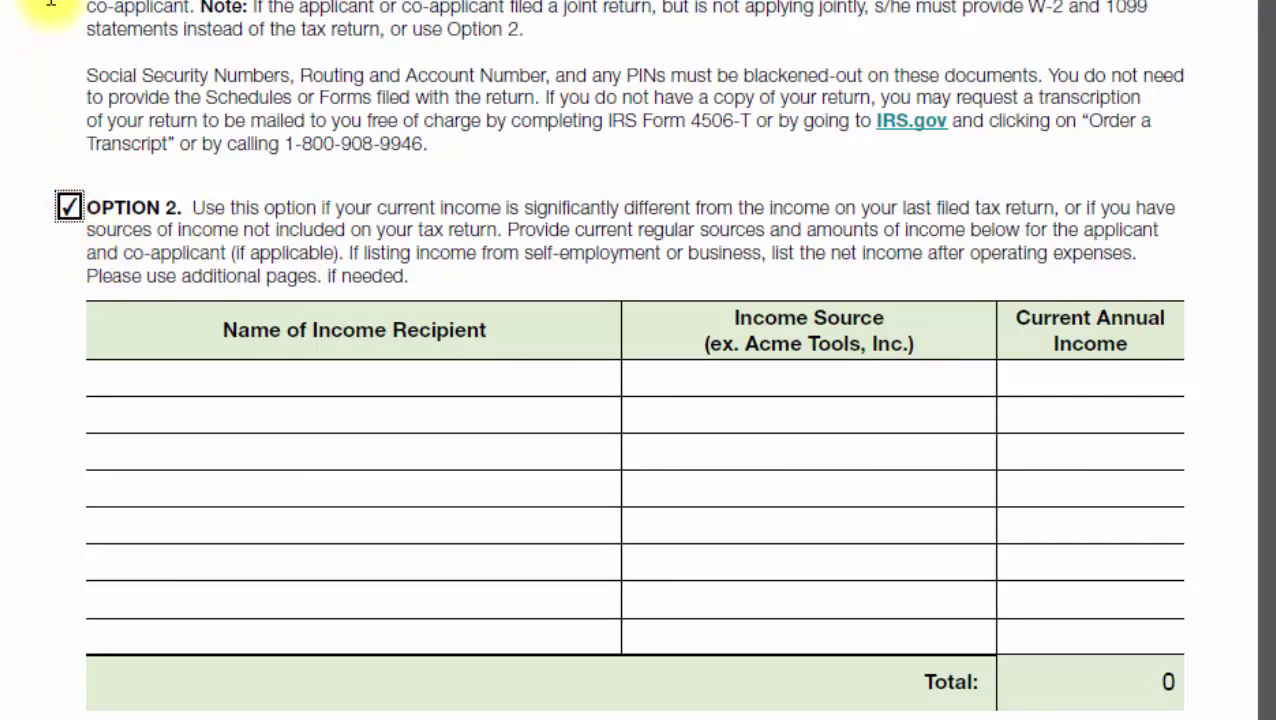
pyautogui.scroll(-3, 340, 270)
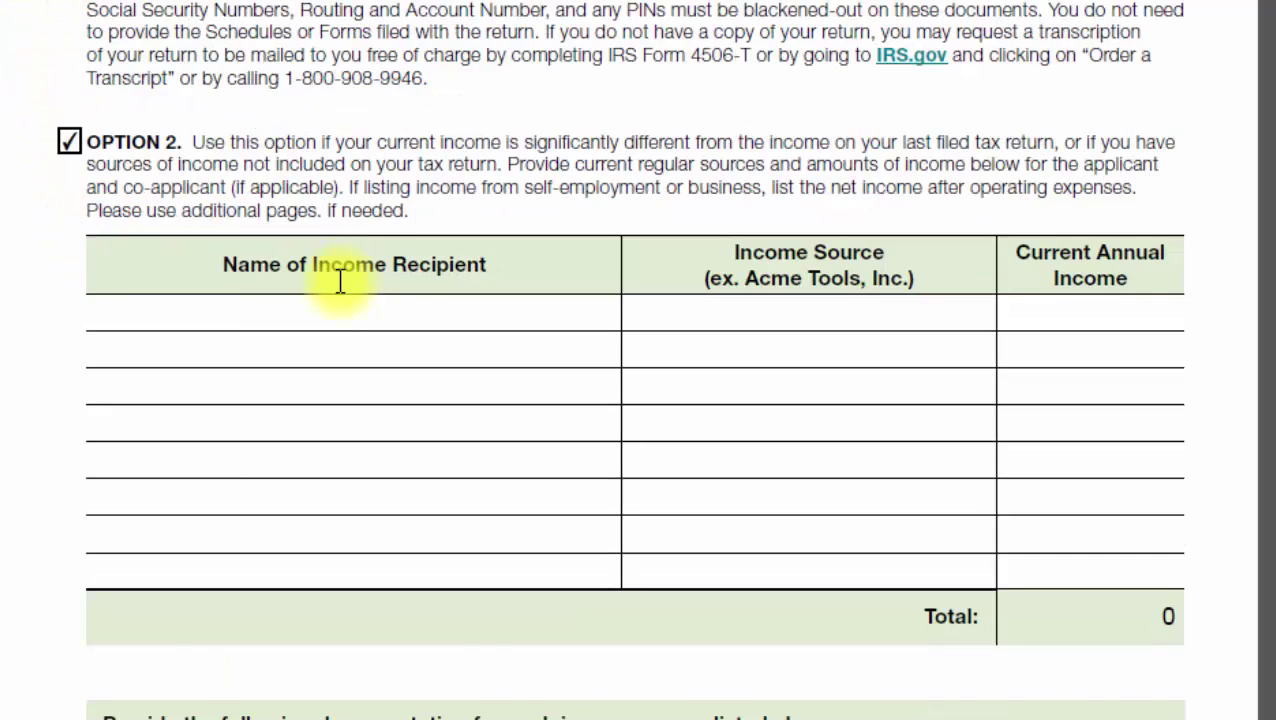
pyautogui.scroll(-1, 342, 321)
pyautogui.scroll(-1, 345, 275)
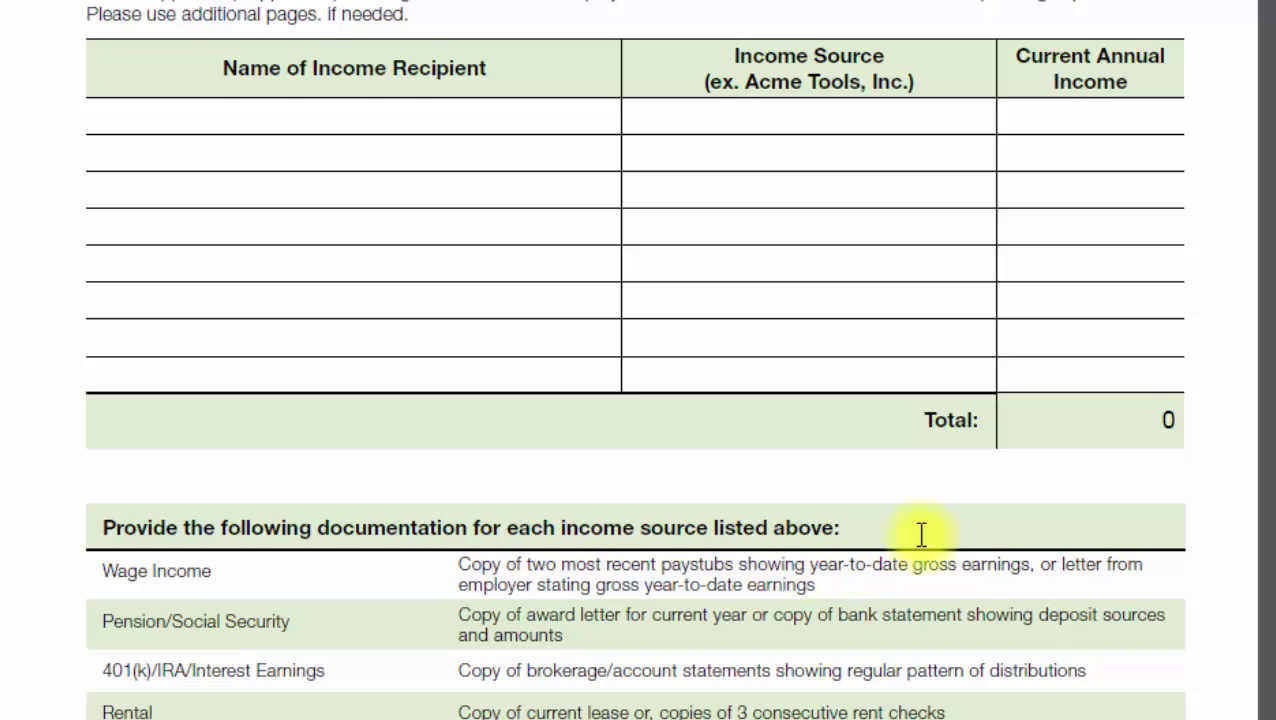
# Step: Examine the list of documentation required for each income source, from wage income to self-employment/business income
pyautogui.scroll(-3, 1255, 255)
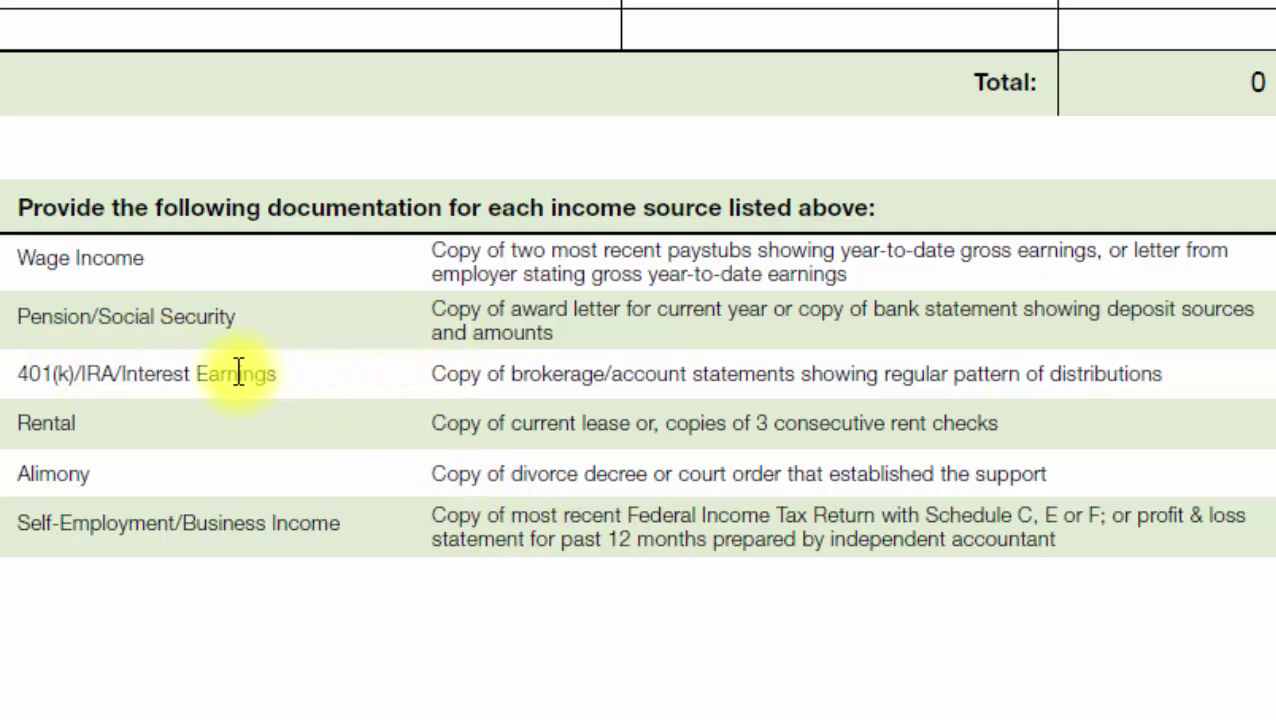
pyautogui.scroll(2, 638, 360)
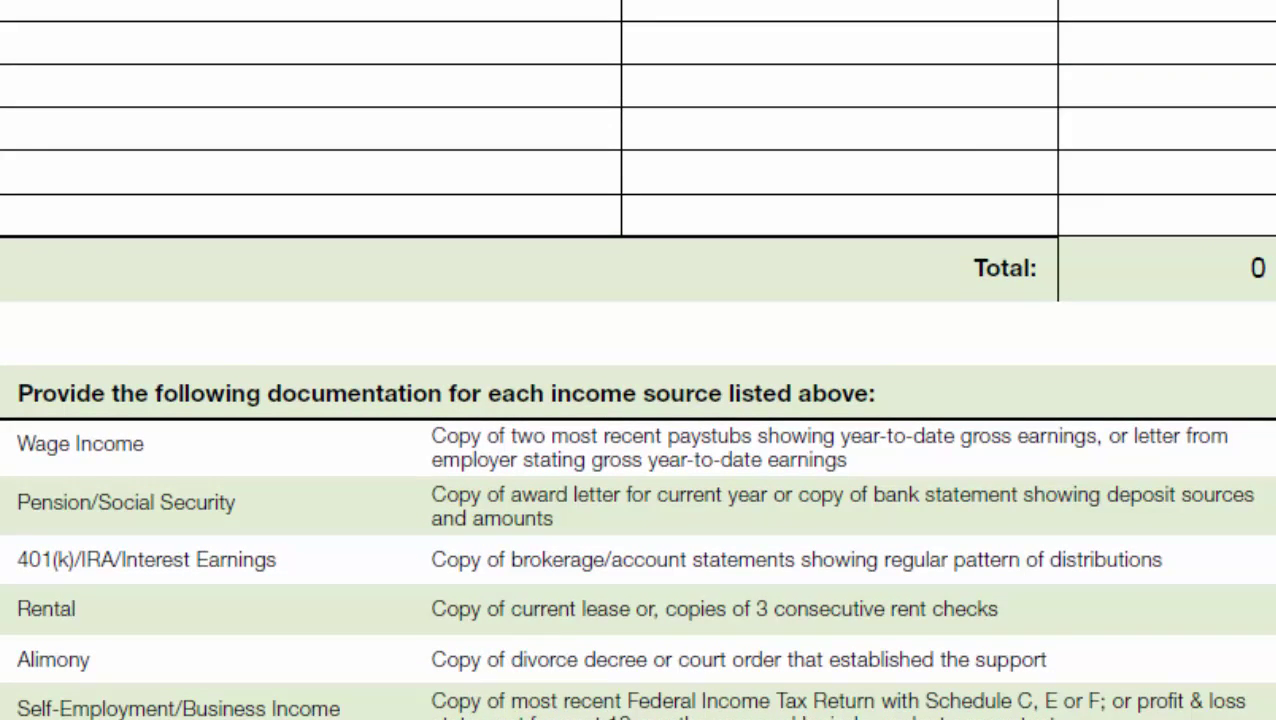
pyautogui.scroll(-1, 638, 360)
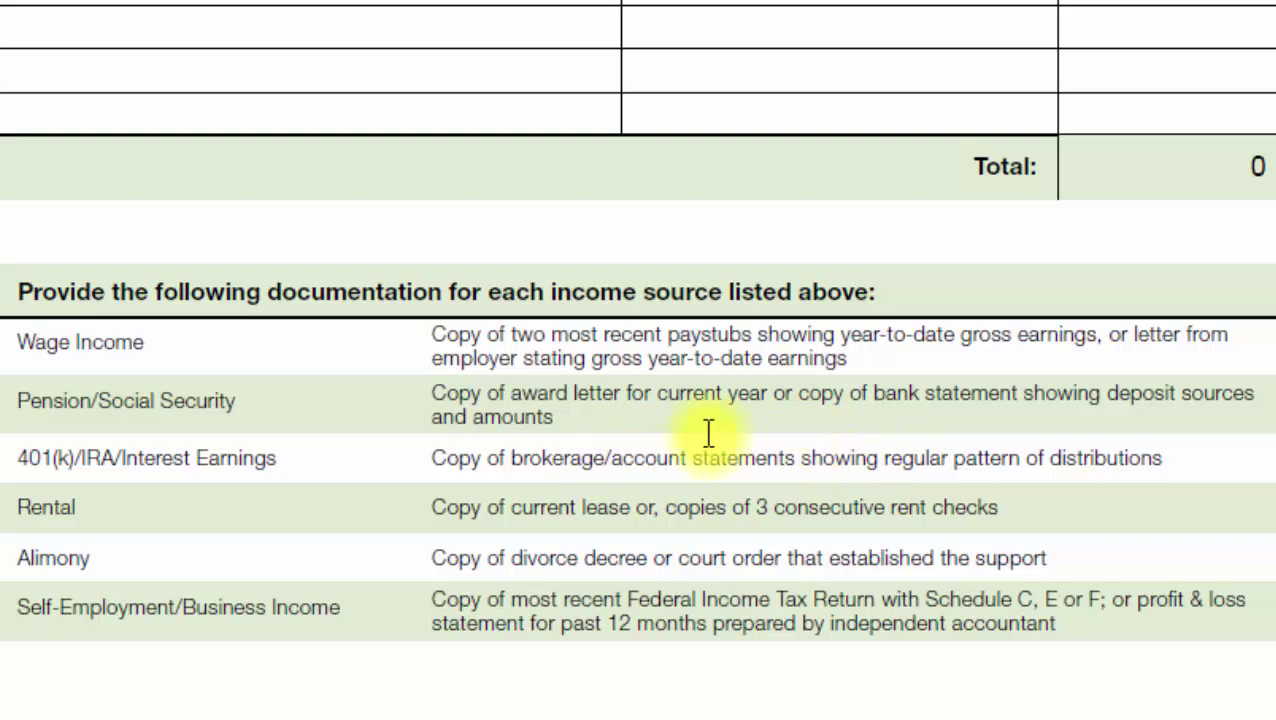
pyautogui.scroll(-1, 446, 432)
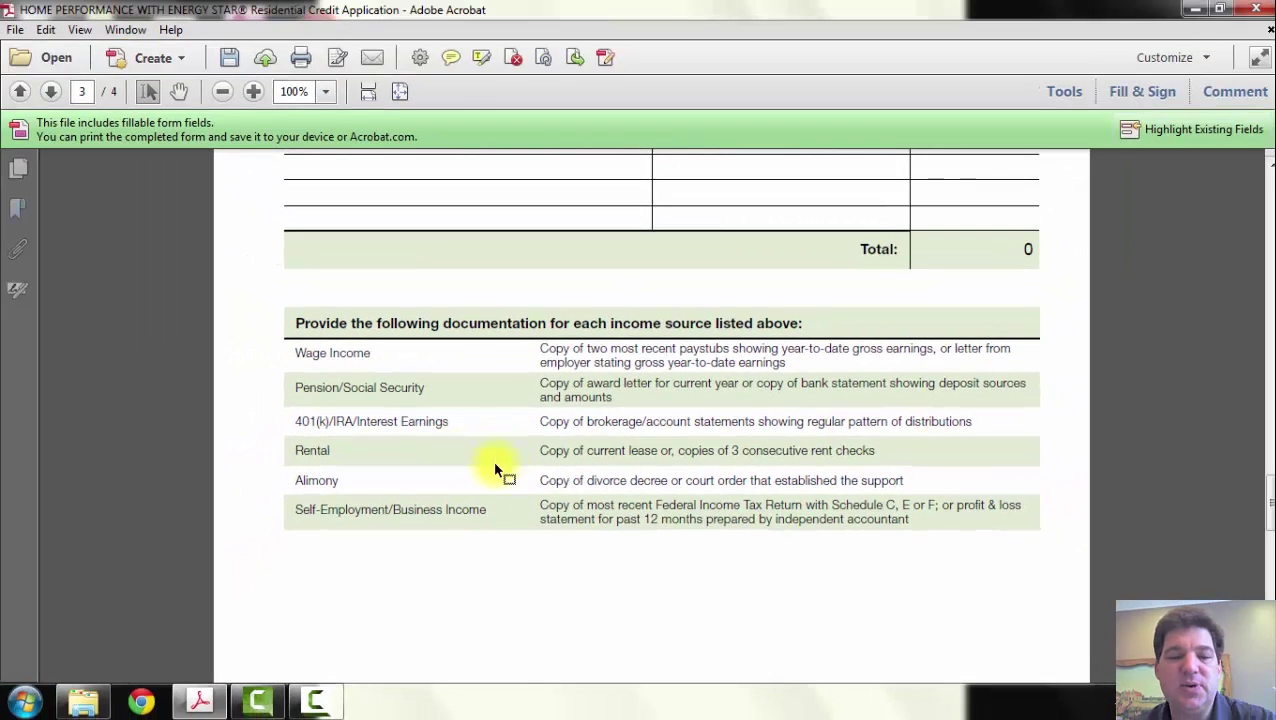
# Step: Review Section J's consent text, the applicant and co-applicant signature lines, and the instructions for submitting completed applications
pyautogui.scroll(-4, 505, 472)
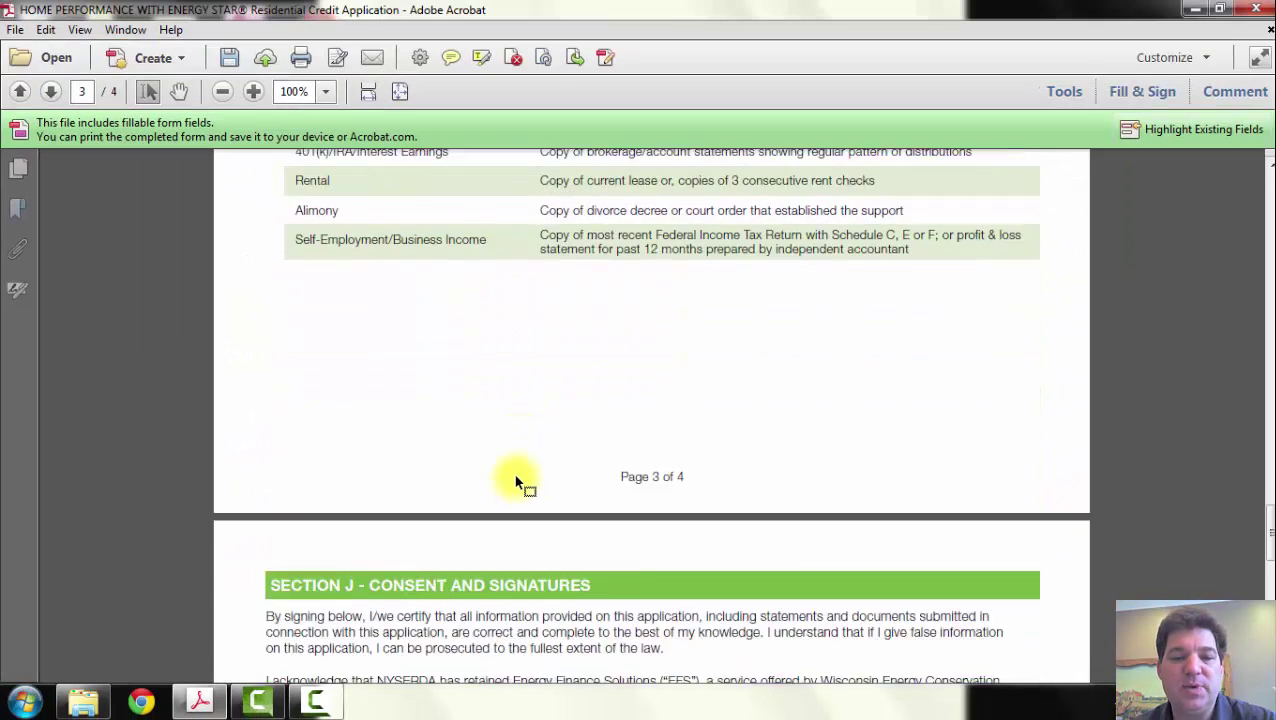
pyautogui.scroll(-5, 512, 472)
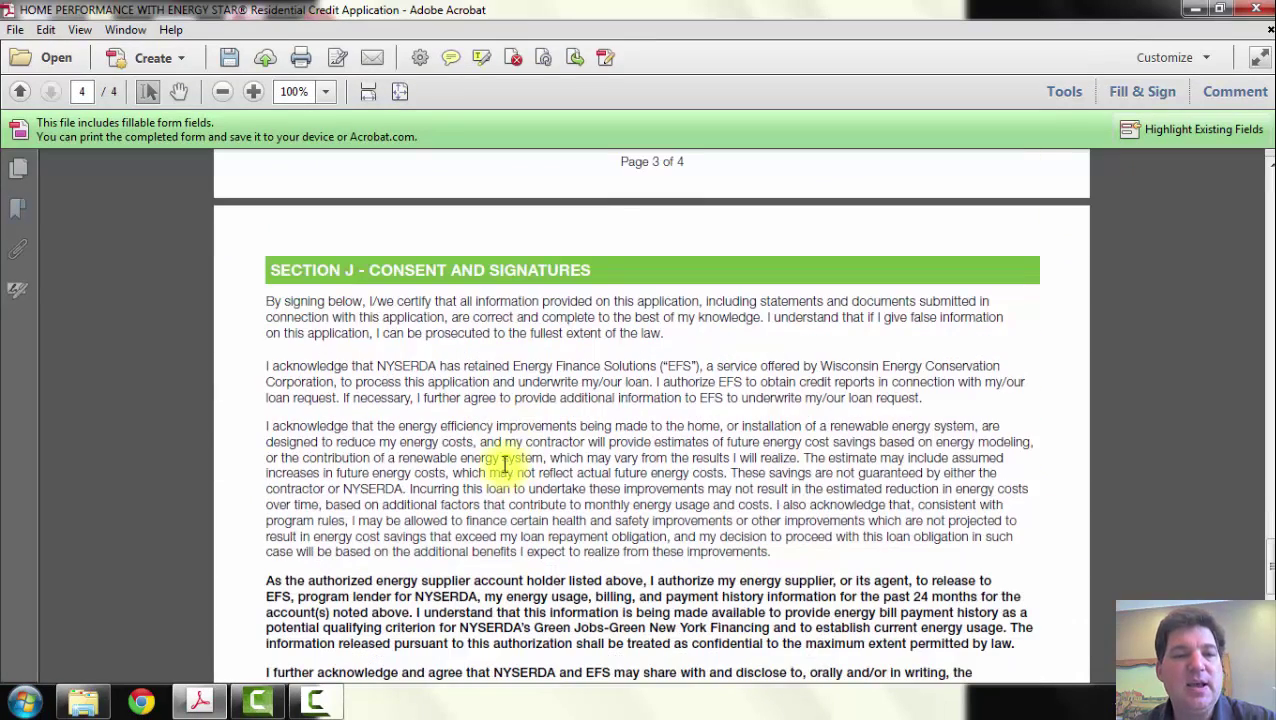
pyautogui.scroll(-1, 340, 350)
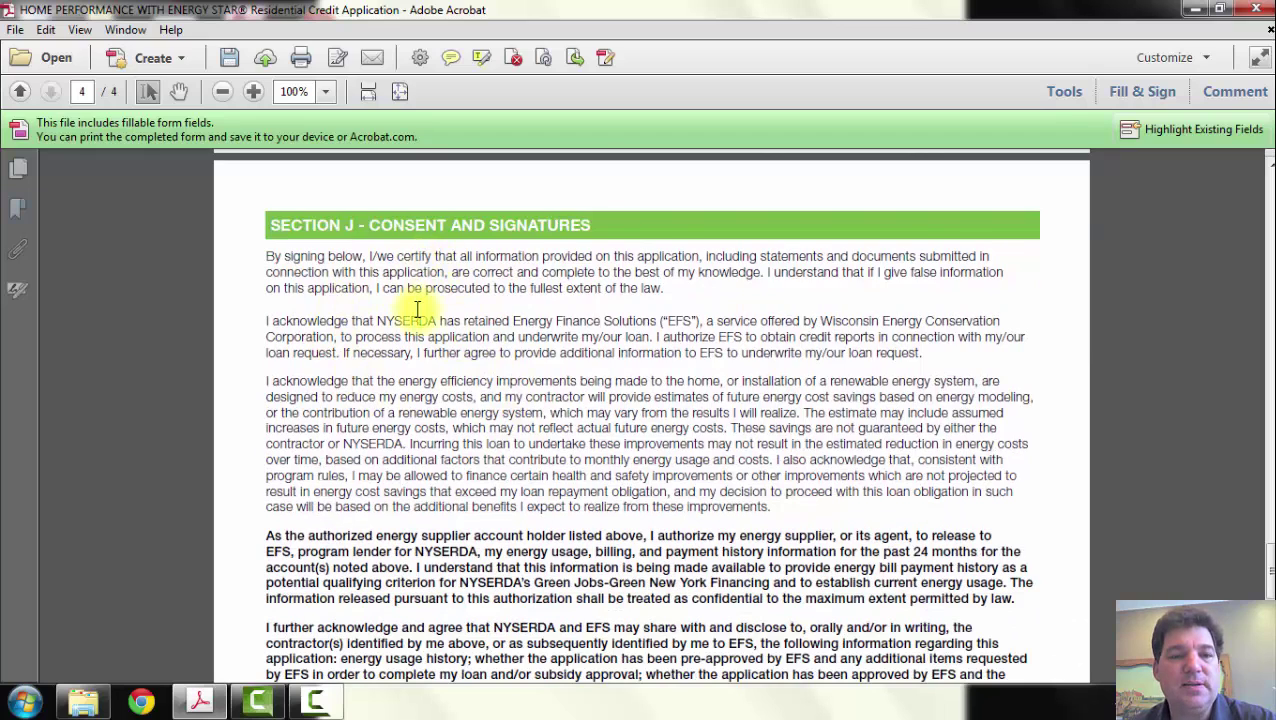
pyautogui.scroll(-4, 418, 310)
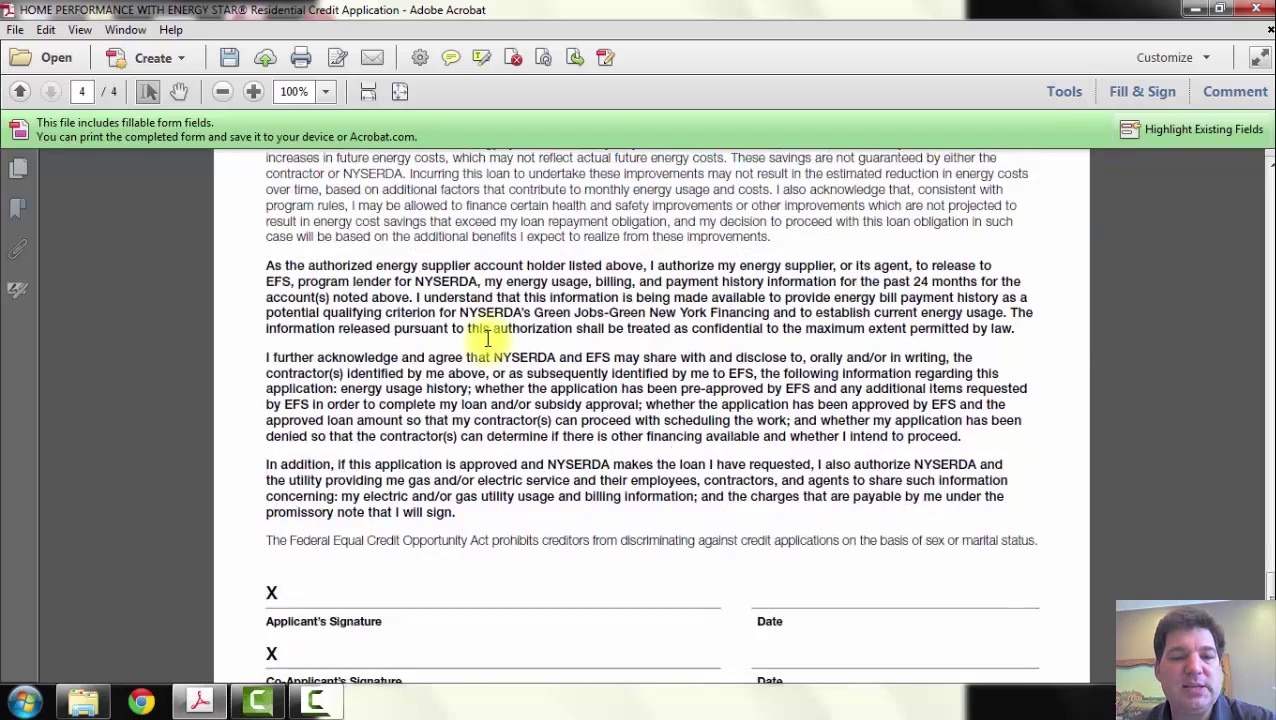
pyautogui.scroll(-2, 488, 345)
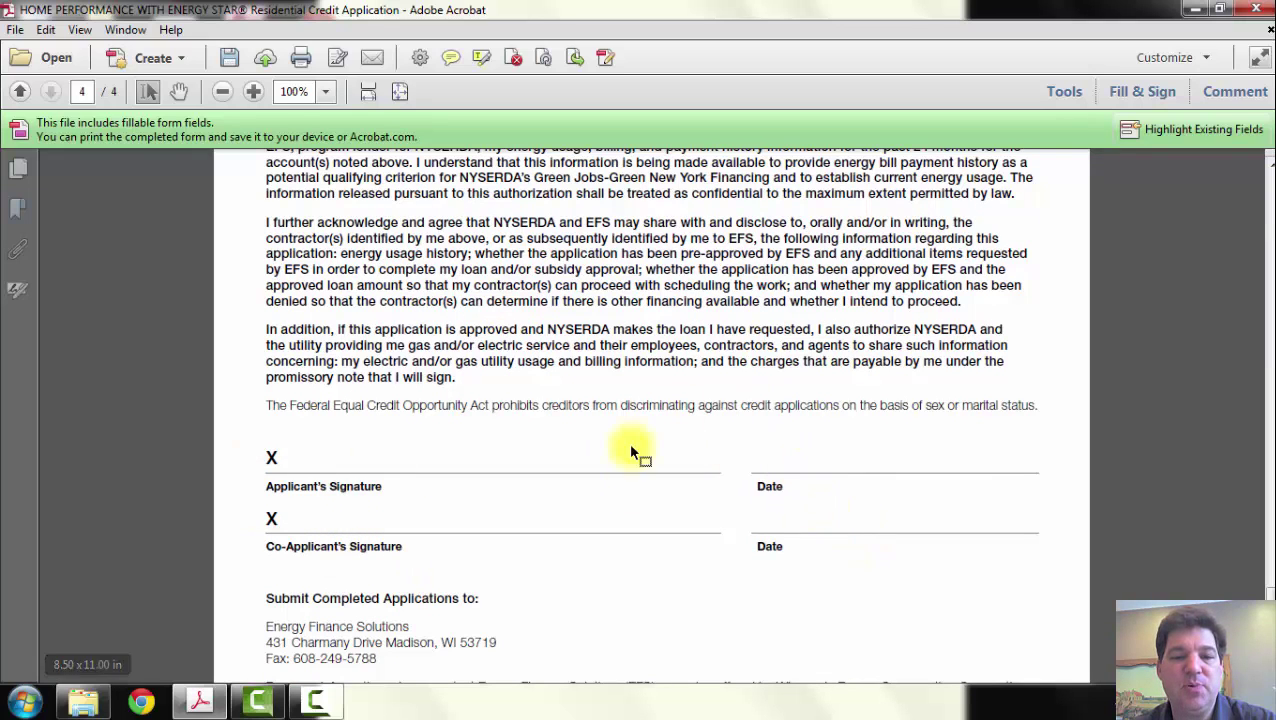
pyautogui.scroll(-3, 557, 452)
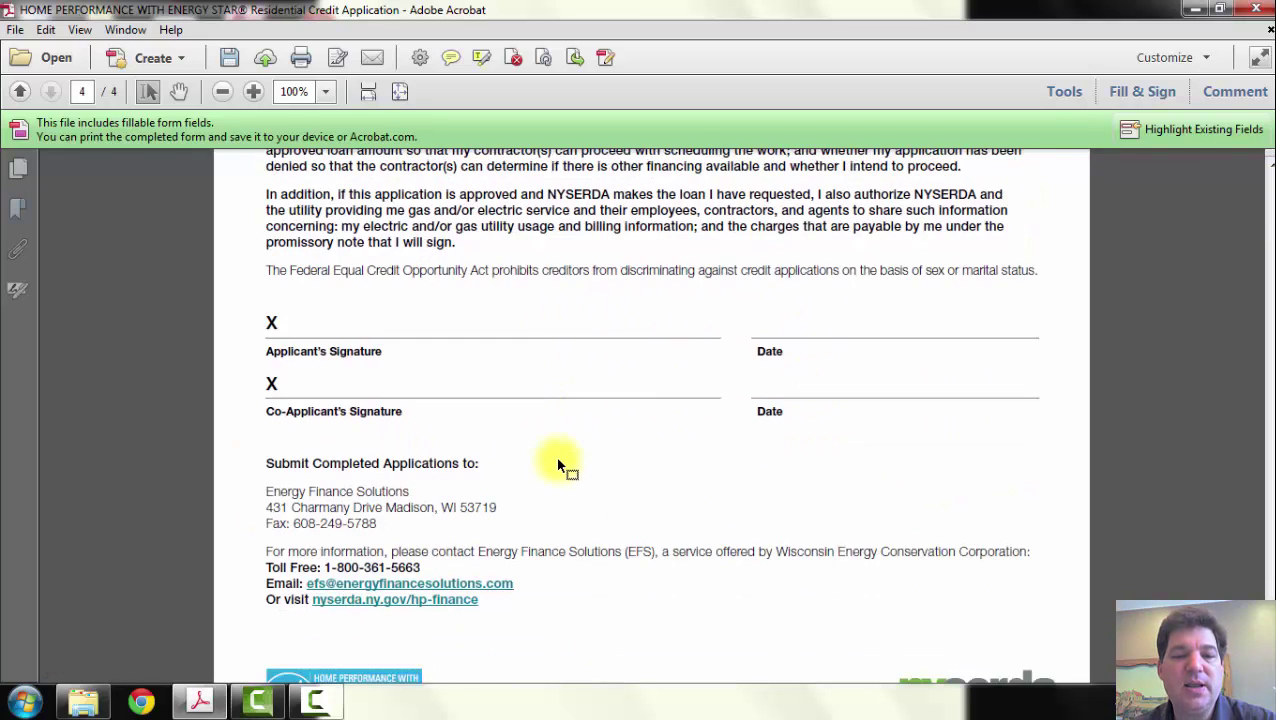